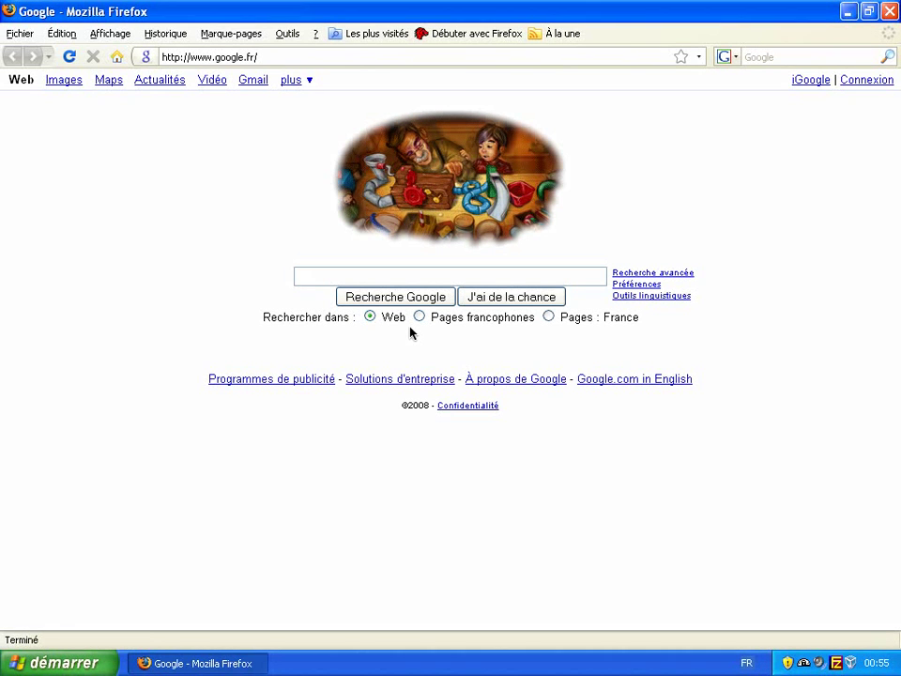
{"action": "left_click", "coordinate": [304, 54]}
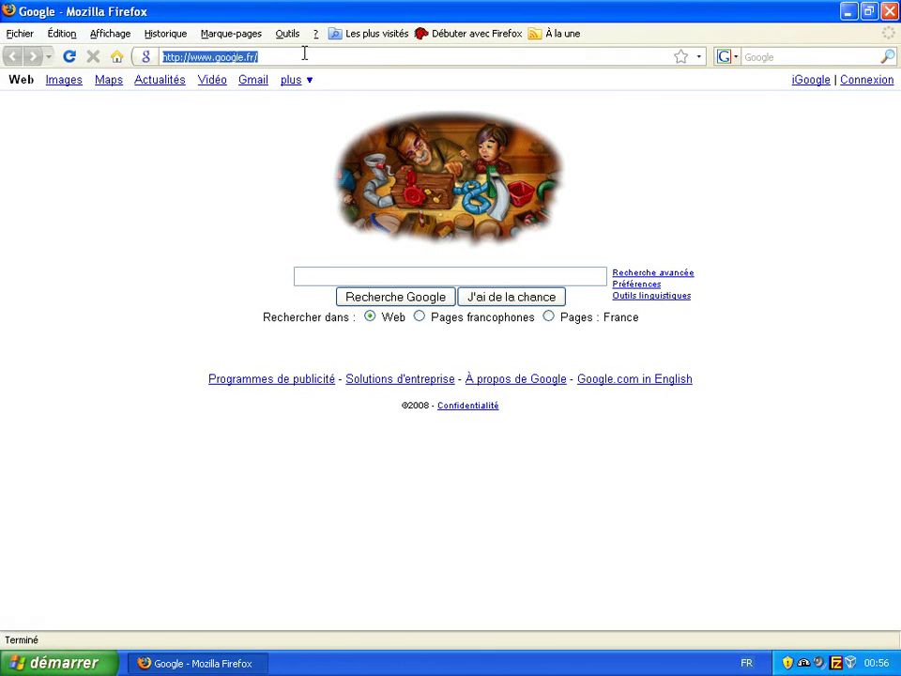
{"action": "type", "text": "ww"}
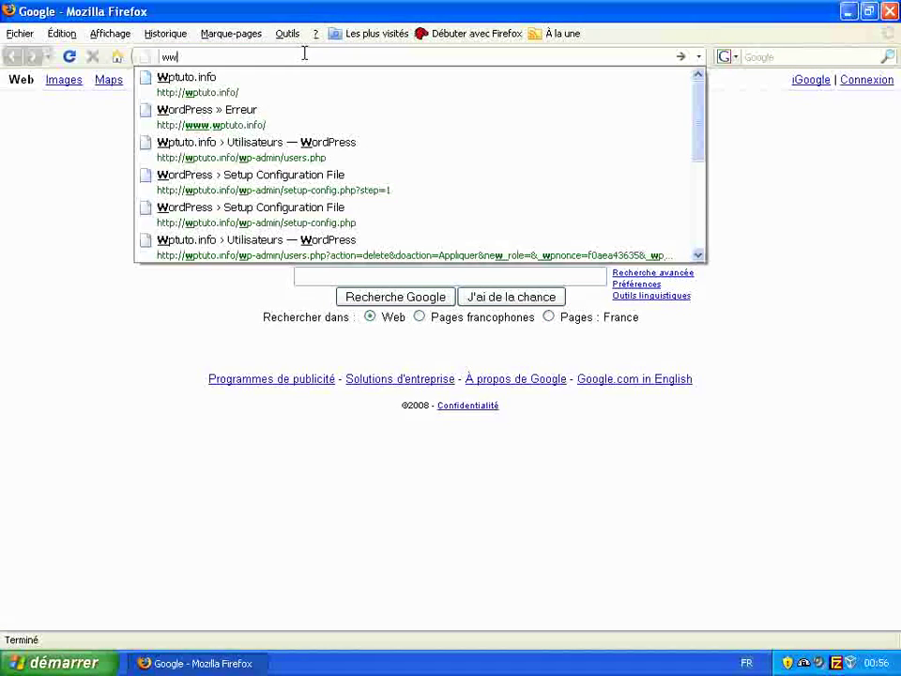
{"action": "type", "text": "w."}
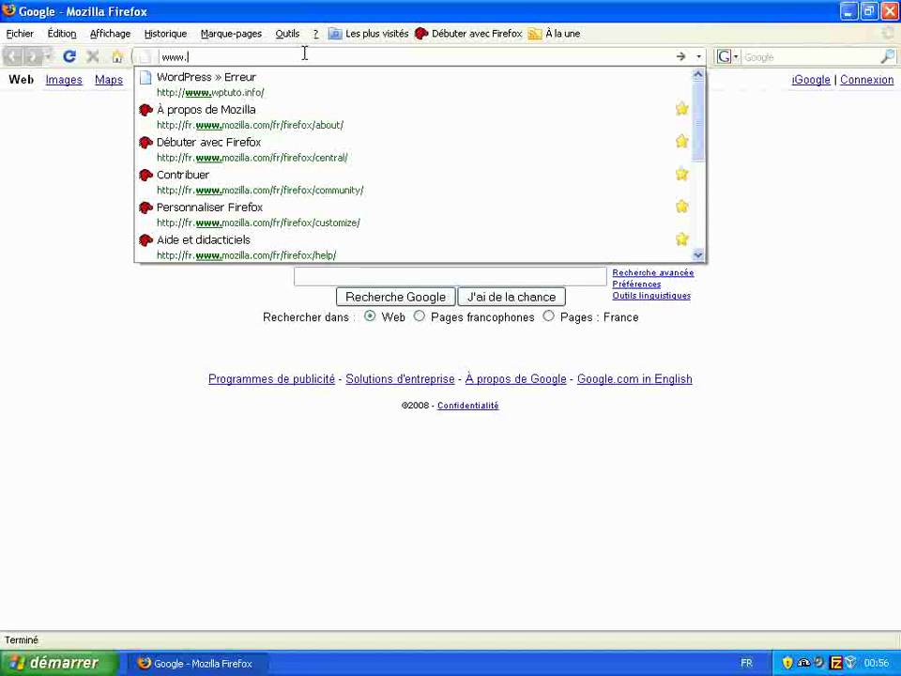
{"action": "key", "text": "Down"}
{"action": "key", "text": "Return"}
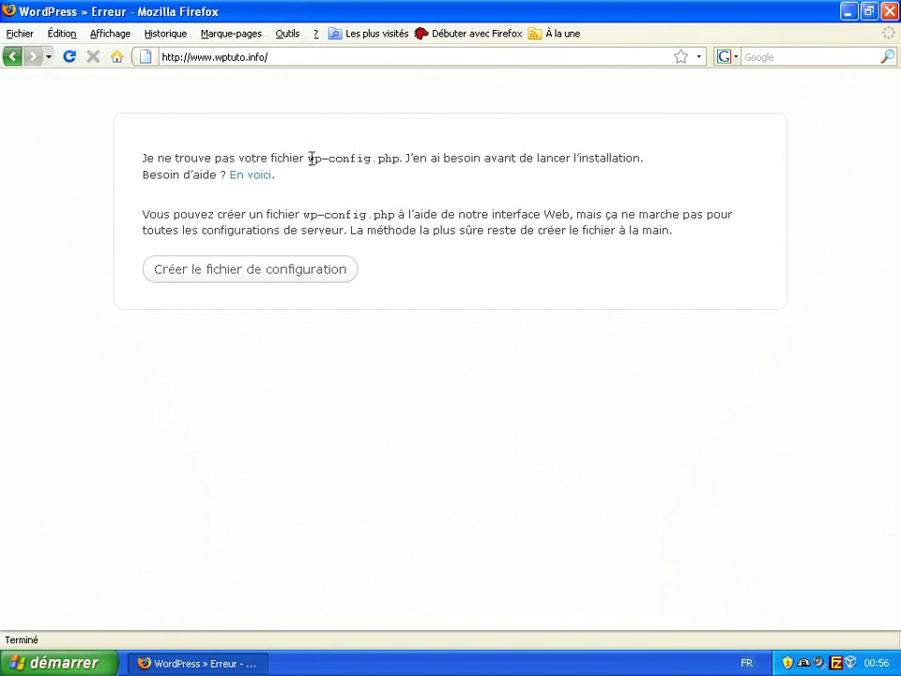
- Highlight the missing wp-config.php file name and start creating the configuration file
{"action": "left_click_drag", "start_coordinate": [308, 158], "coordinate": [398, 155]}
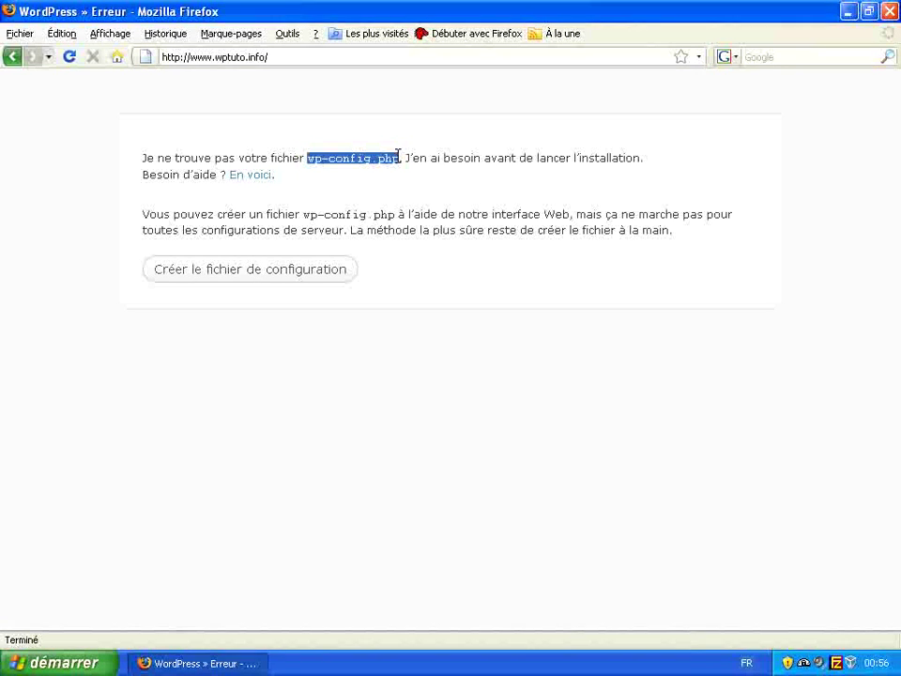
{"action": "left_click", "coordinate": [305, 276]}
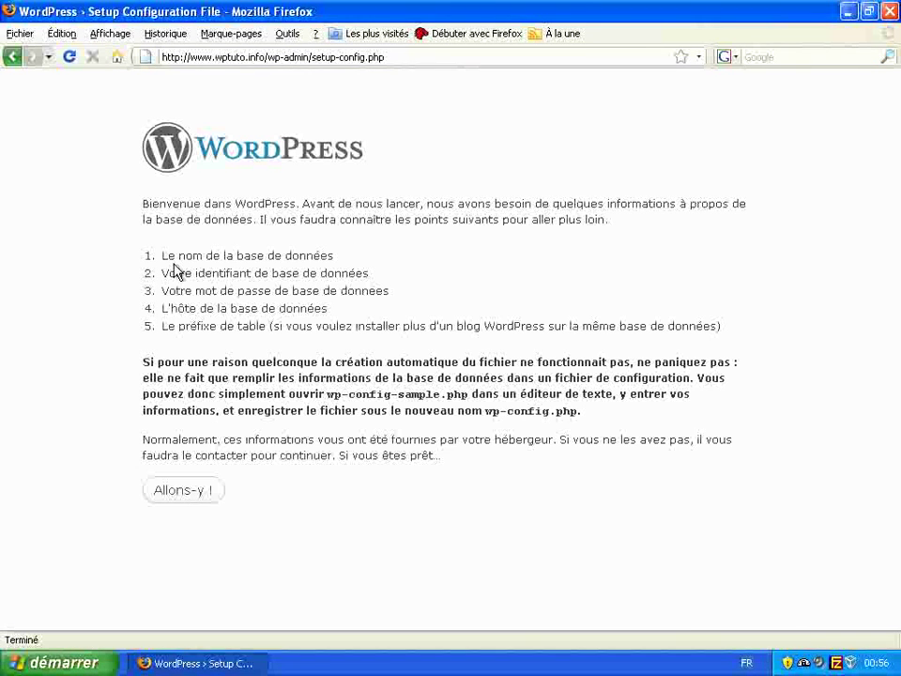
{"action": "left_click_drag", "start_coordinate": [148, 256], "coordinate": [379, 317]}
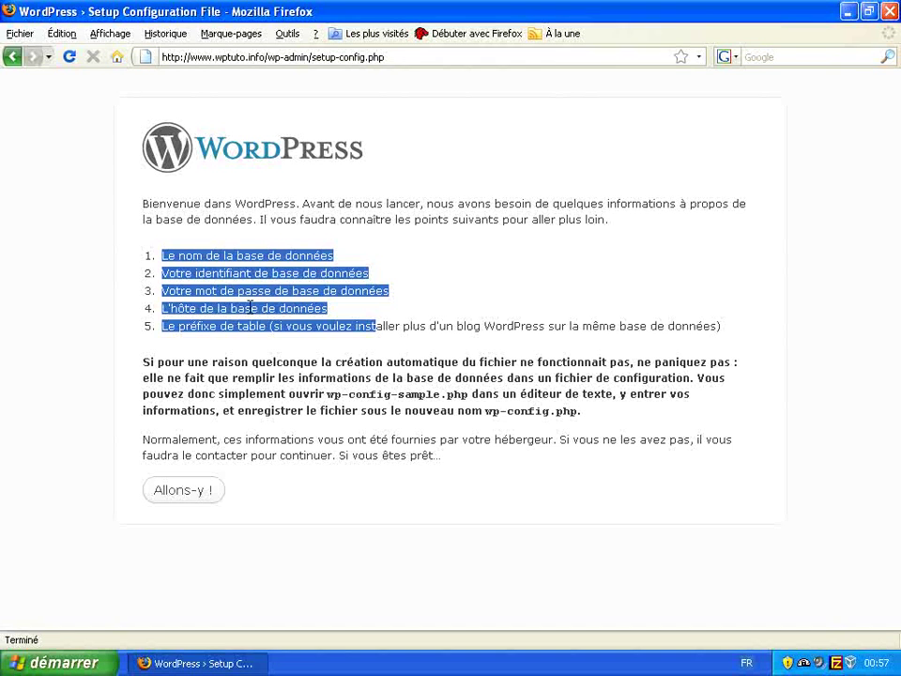
{"action": "triple_click", "coordinate": [249, 308]}
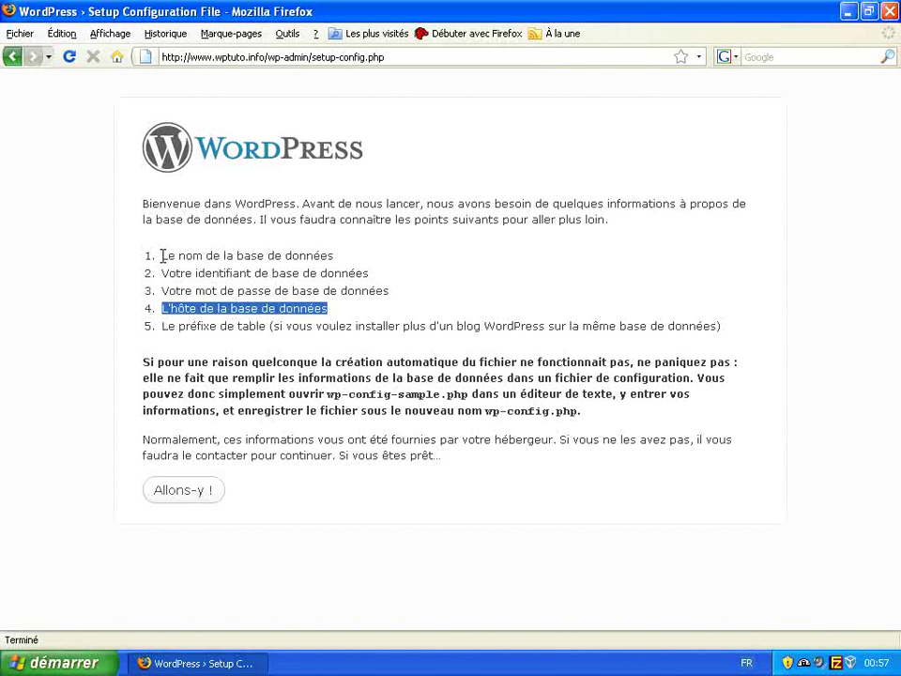
{"action": "left_click_drag", "start_coordinate": [162, 255], "coordinate": [322, 307]}
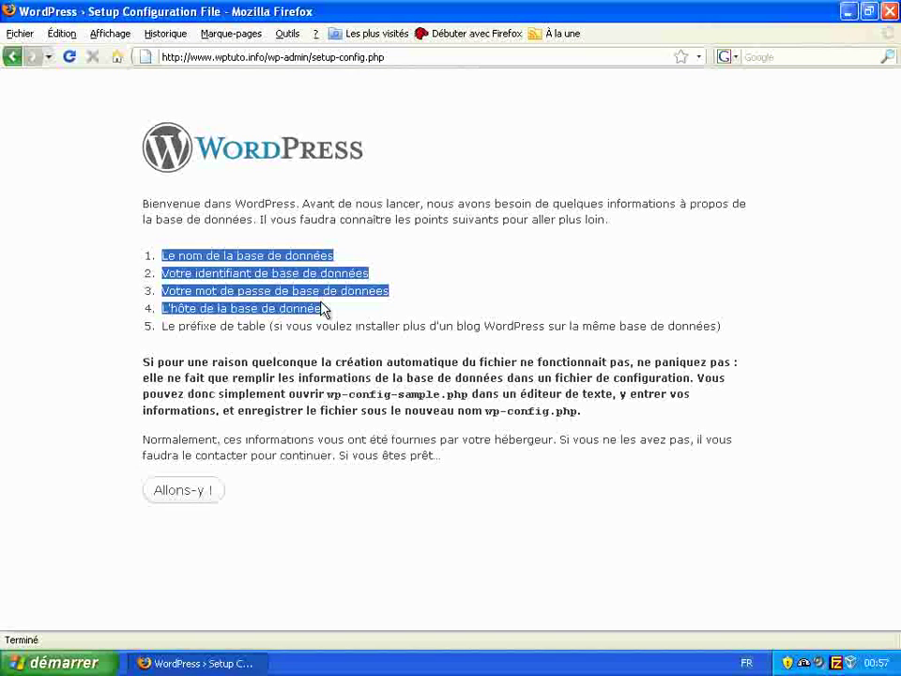
{"action": "left_click", "coordinate": [328, 310]}
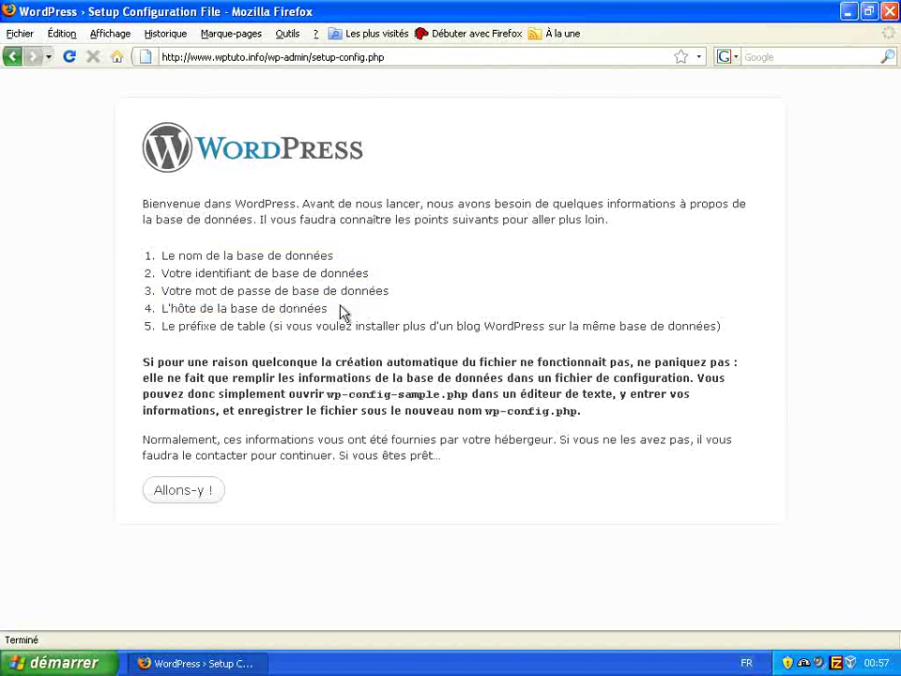
{"action": "triple_click", "coordinate": [185, 329]}
{"action": "left_click", "coordinate": [186, 326]}
- Enter database name wptuto with the MySQL username and password, leaving the host as localhost
{"action": "left_click", "coordinate": [214, 490]}
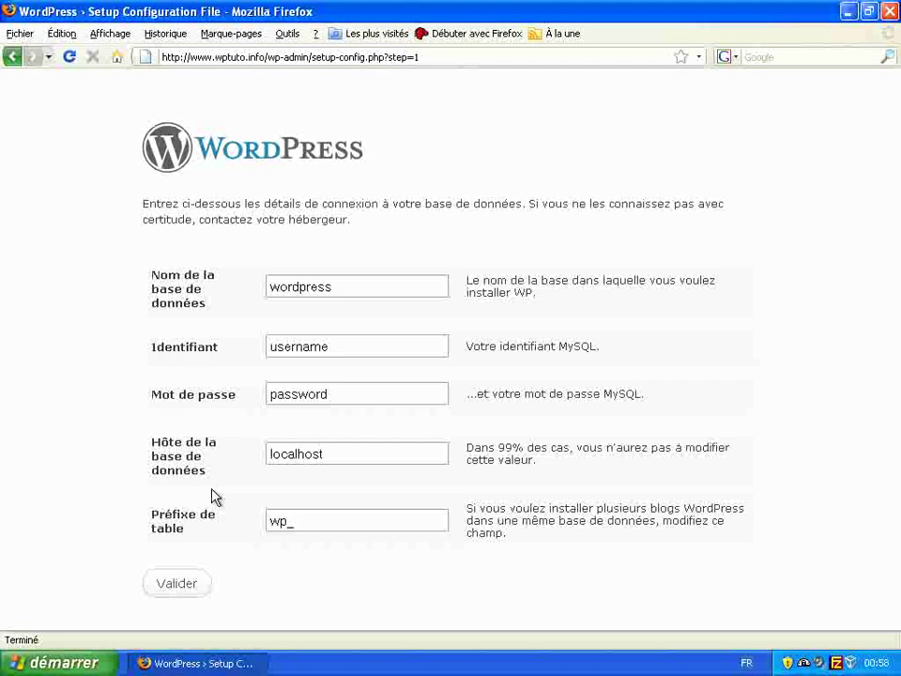
{"action": "double_click", "coordinate": [333, 277]}
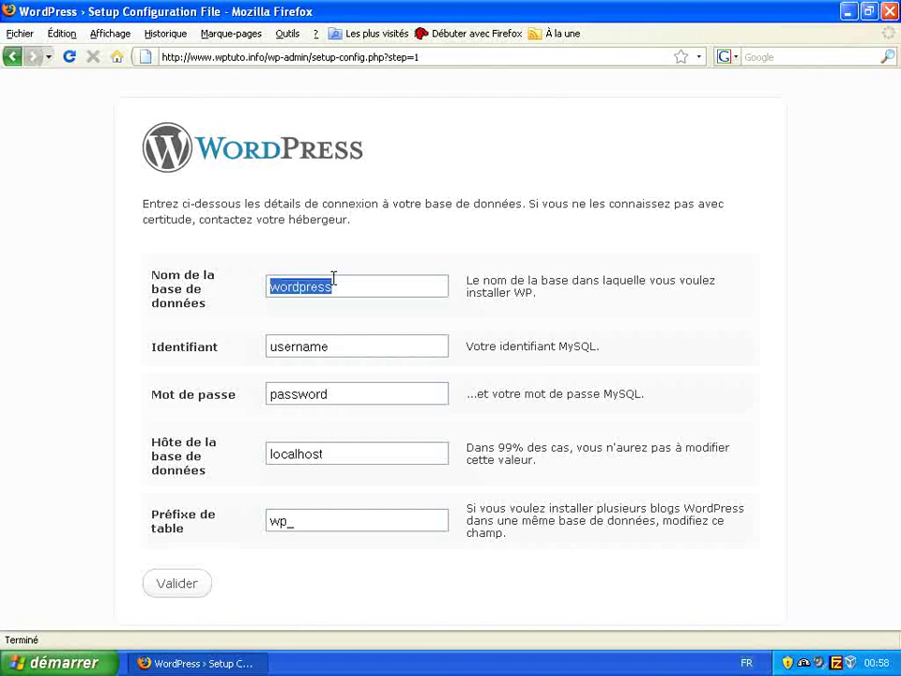
{"action": "type", "text": "w"}
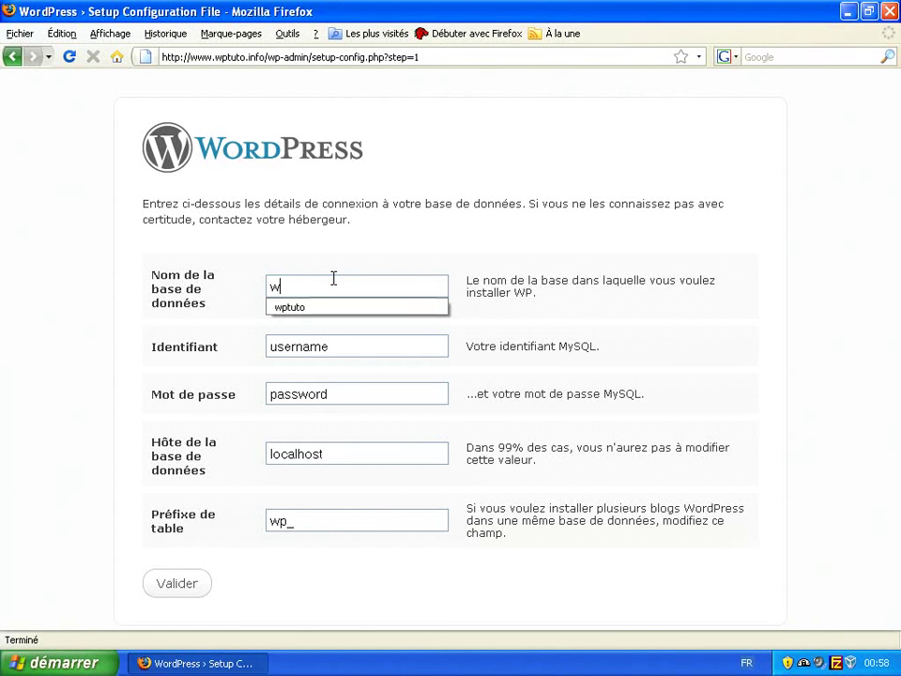
{"action": "type", "text": "ptuto"}
{"action": "key", "text": "Tab"}
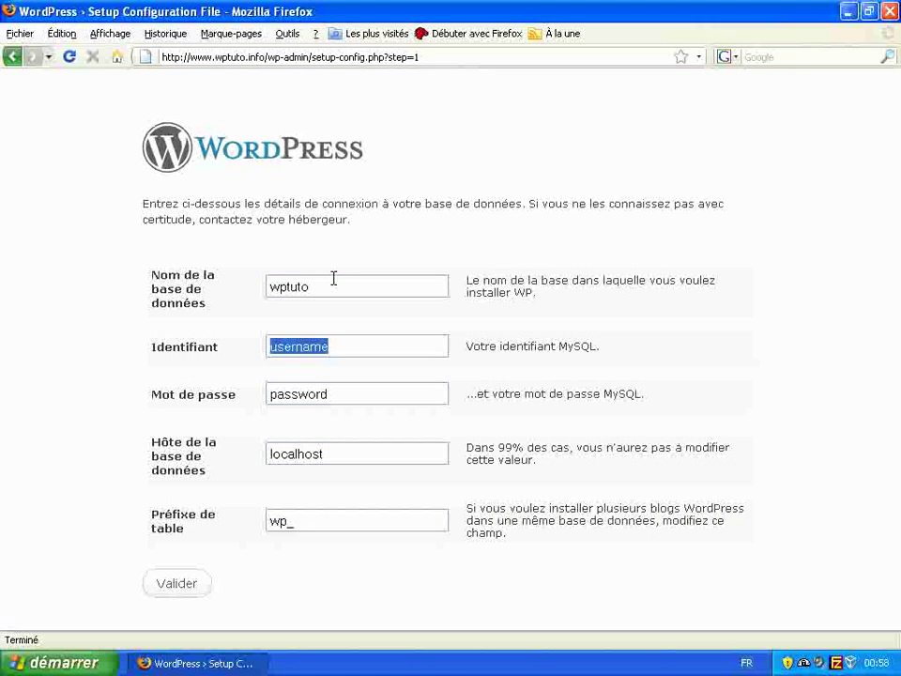
{"action": "type", "text": "wptuto"}
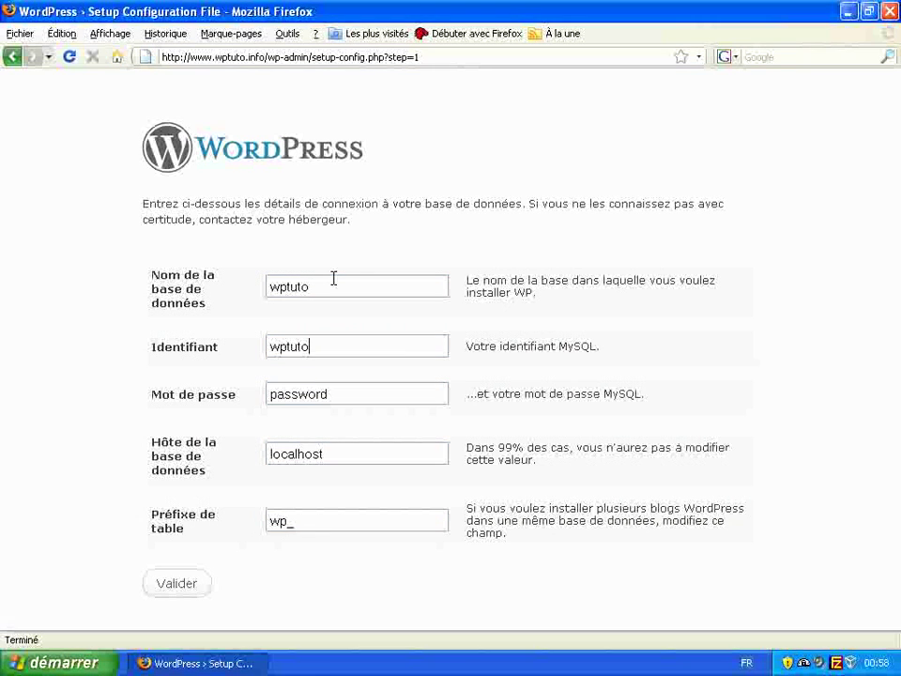
{"action": "key", "text": "Tab"}
{"action": "type", "text": "monmotdepasse"}
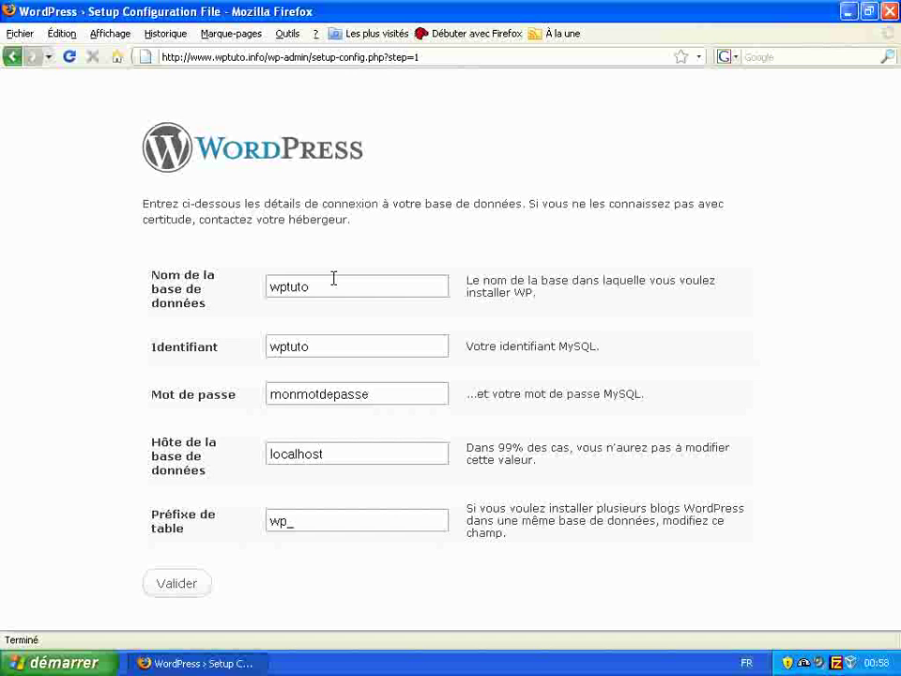
{"action": "key", "text": "Tab"}
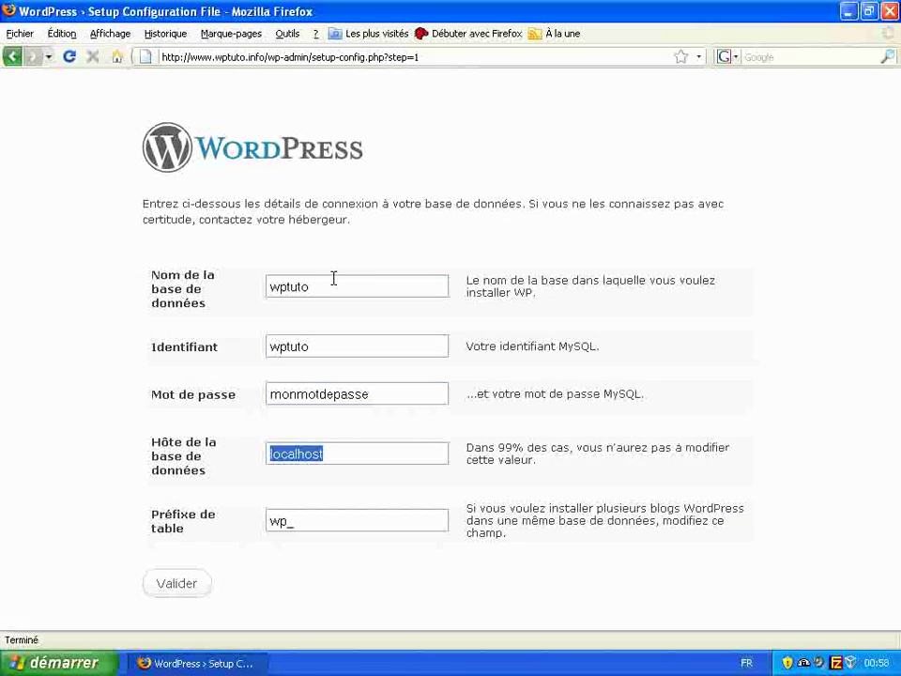
{"action": "key", "text": "Tab"}
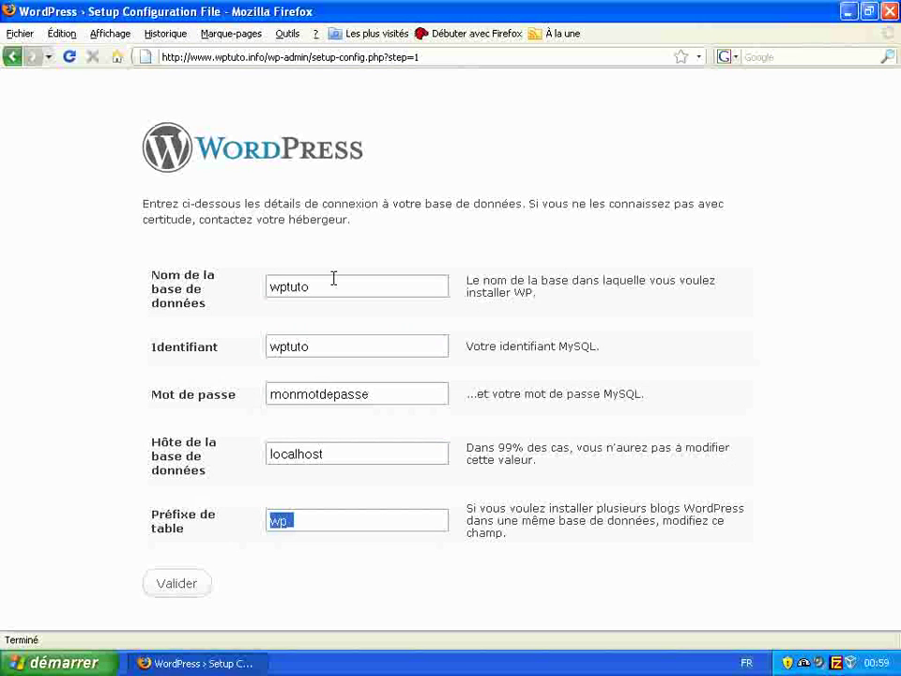
- Change the table prefix to blogwptuto23122008, submit the database settings and launch the installer
{"action": "key", "text": "Right"}
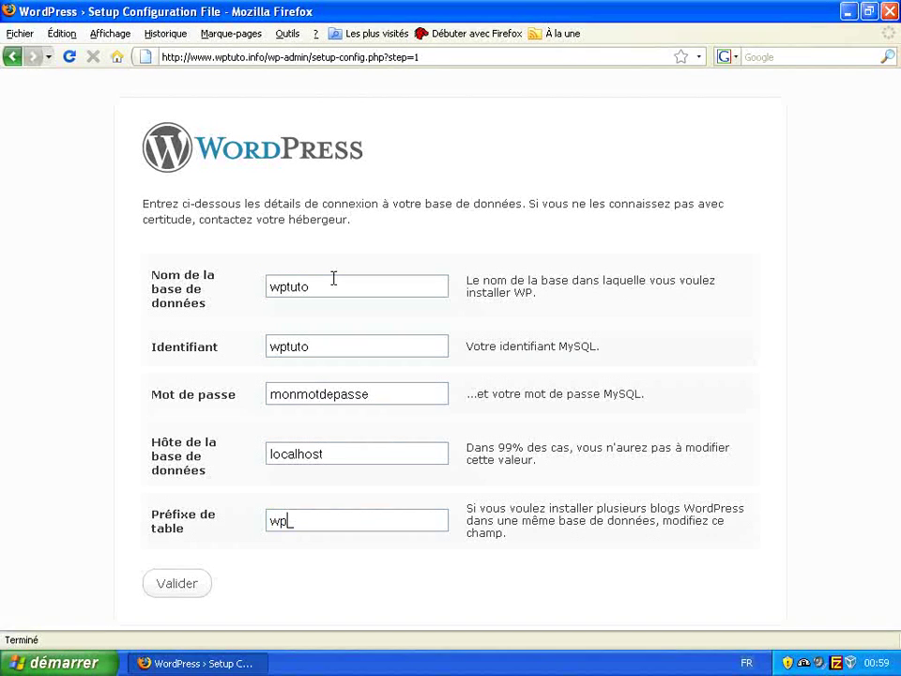
{"action": "key", "text": "Home"}
{"action": "key", "text": "shift+Right"}
{"action": "key", "text": "shift+Right"}
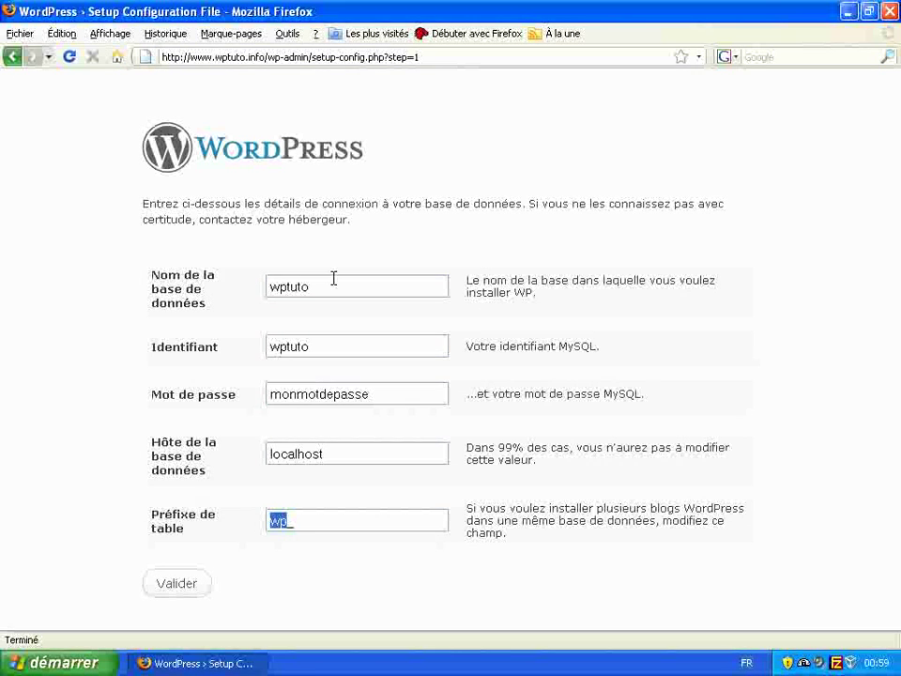
{"action": "type", "text": "blog"}
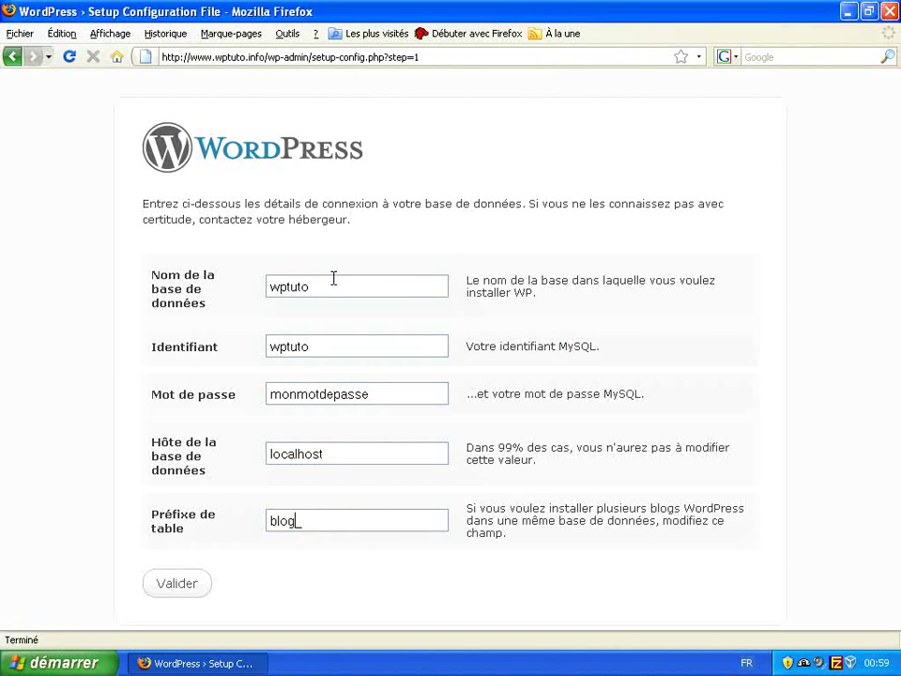
{"action": "type", "text": "wptuto"}
{"action": "key", "text": "BackSpace"}
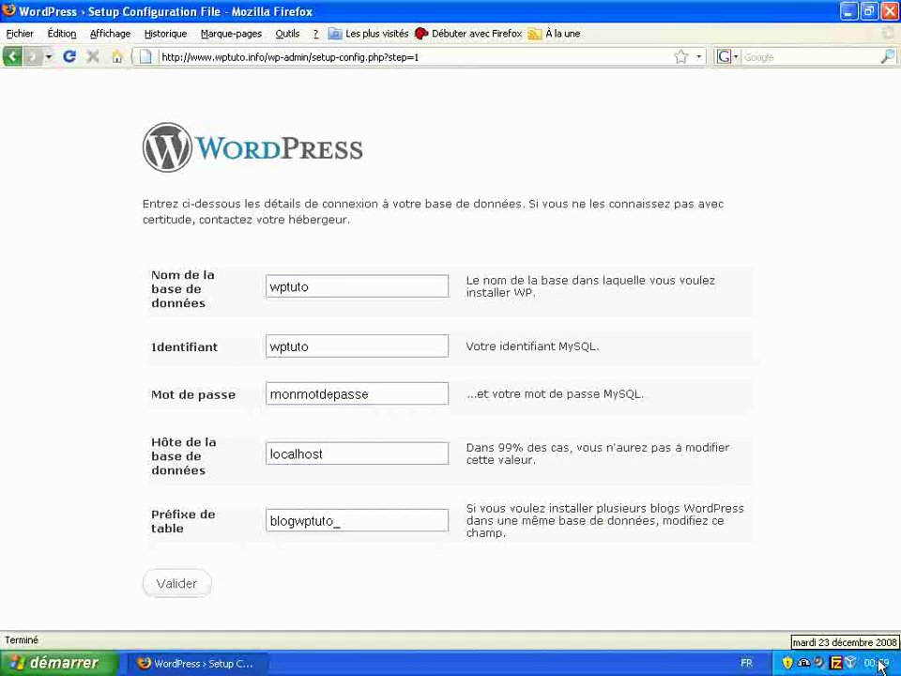
{"action": "type", "text": "23122200"}
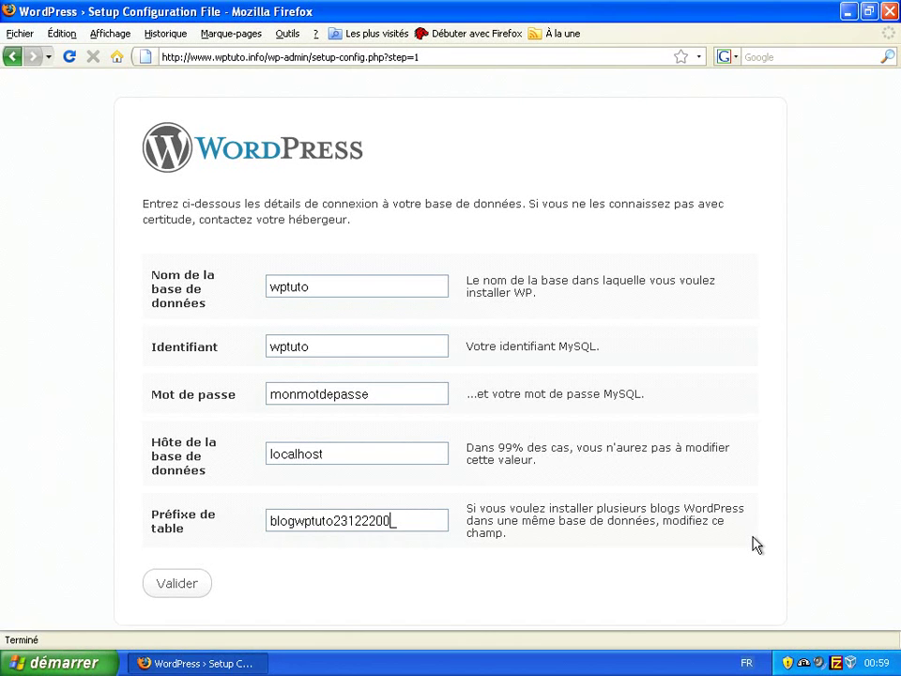
{"action": "key", "text": "BackSpace"}
{"action": "key", "text": "BackSpace"}
{"action": "key", "text": "BackSpace"}
{"action": "type", "text": "_"}
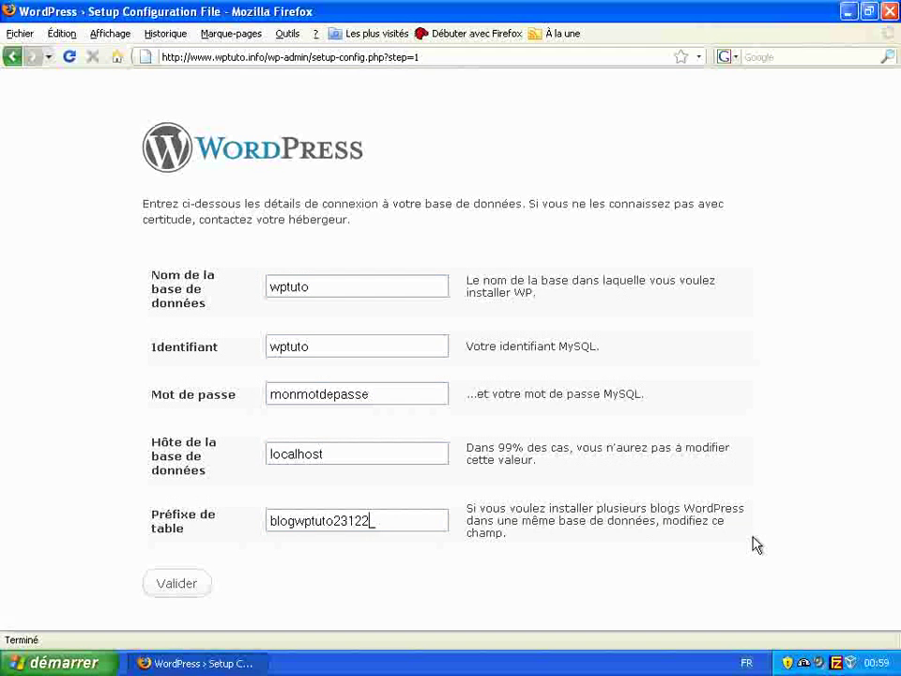
{"action": "type", "text": "008"}
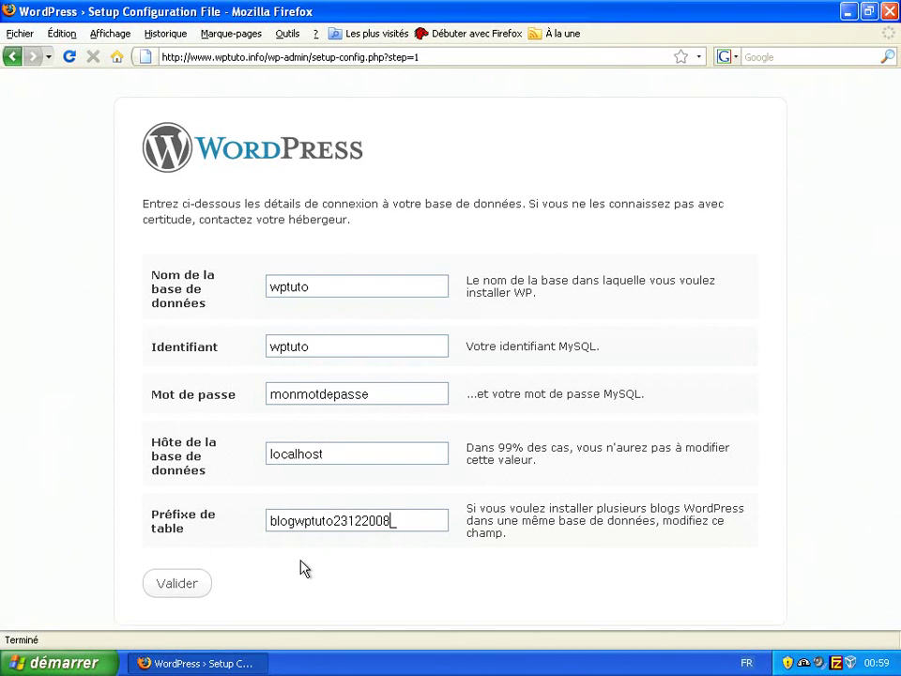
{"action": "left_click", "coordinate": [190, 577]}
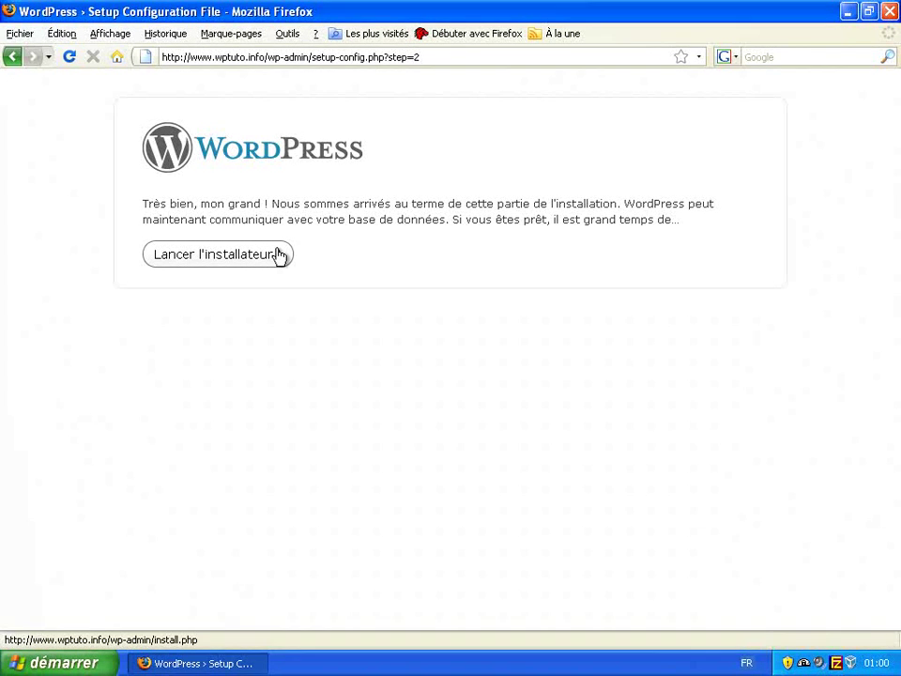
{"action": "left_click", "coordinate": [278, 255]}
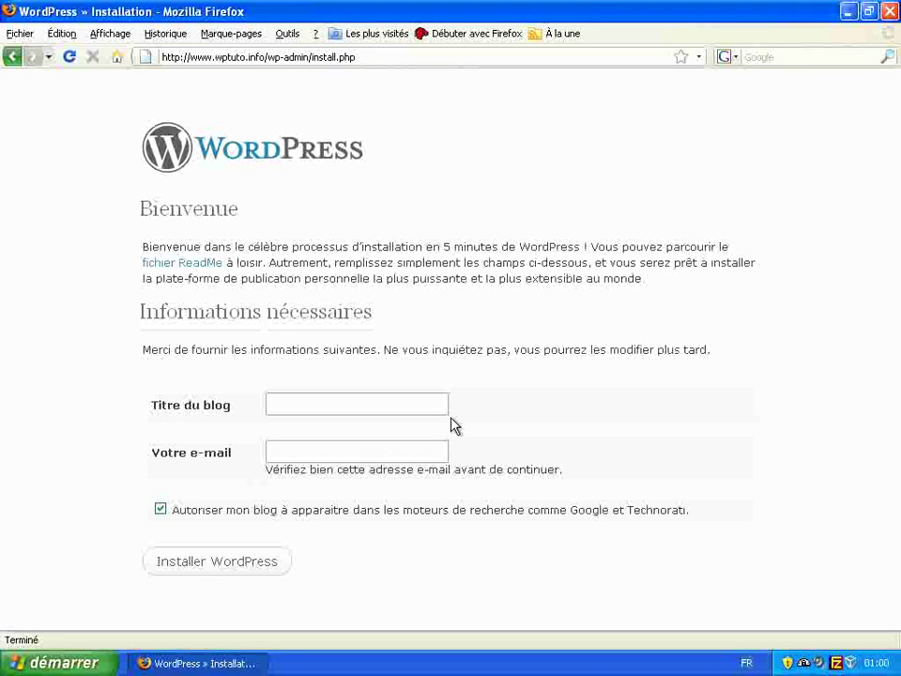
- Install the blog titled 'WordPress Tutoriels' with the admin's e-mail address, keeping search-engine visibility on
{"action": "type", "text": "WordPress Tutu"}
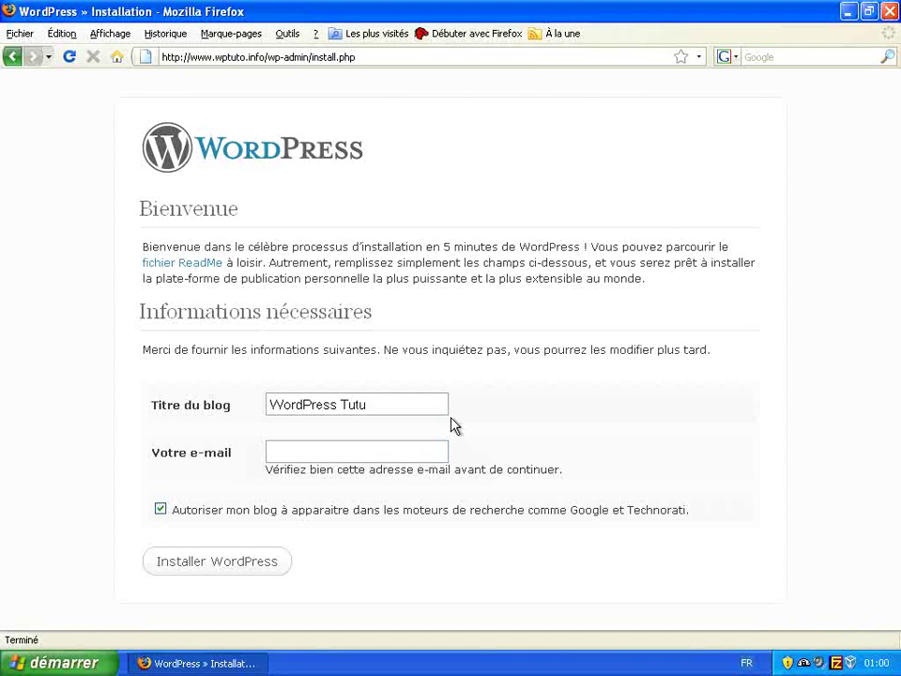
{"action": "key", "text": "BackSpace"}
{"action": "type", "text": "oriels"}
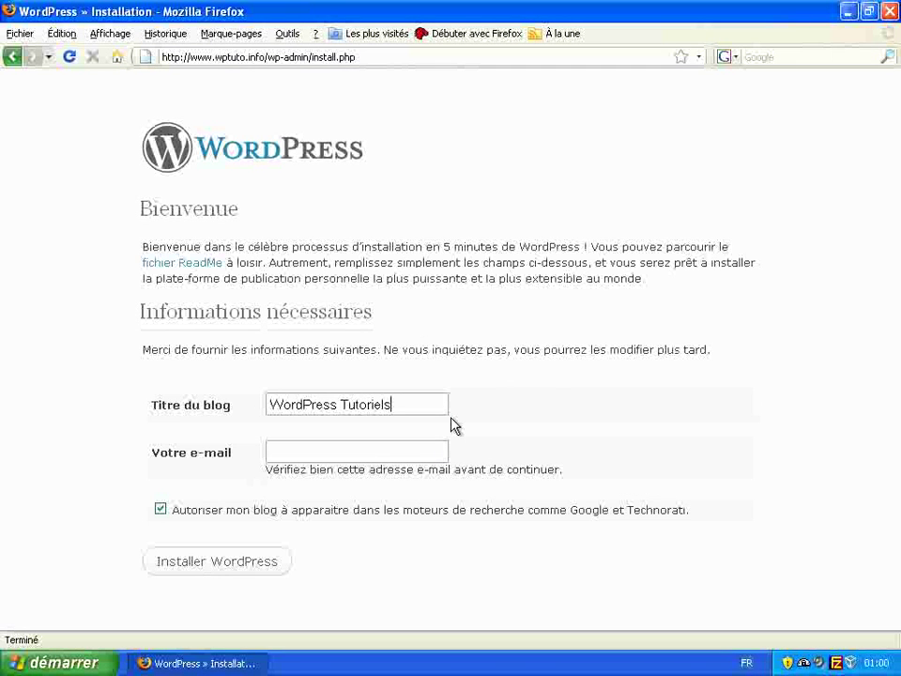
{"action": "key", "text": "Tab"}
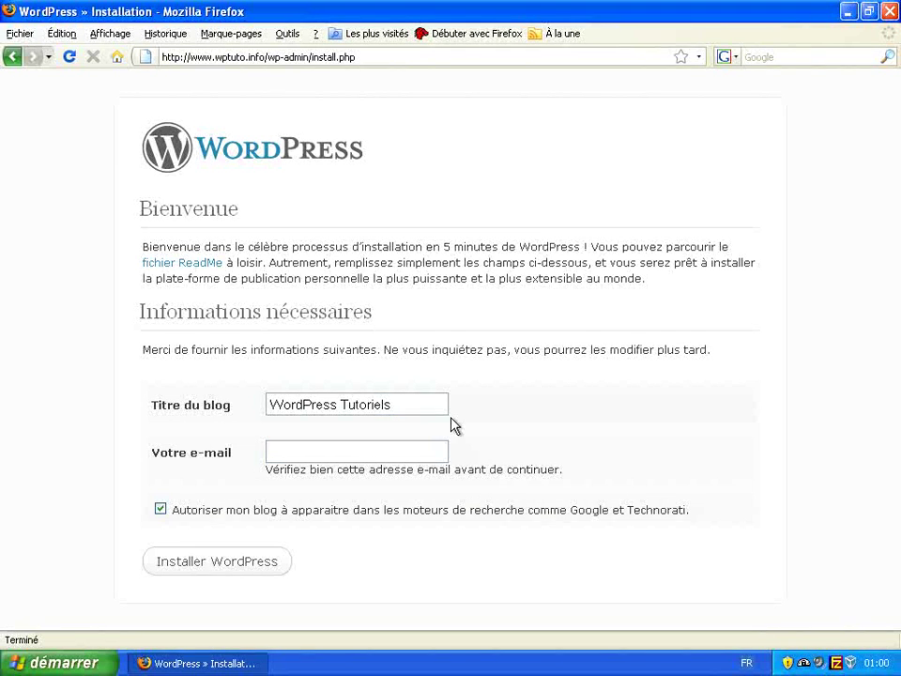
{"action": "type", "text": "bastien"}
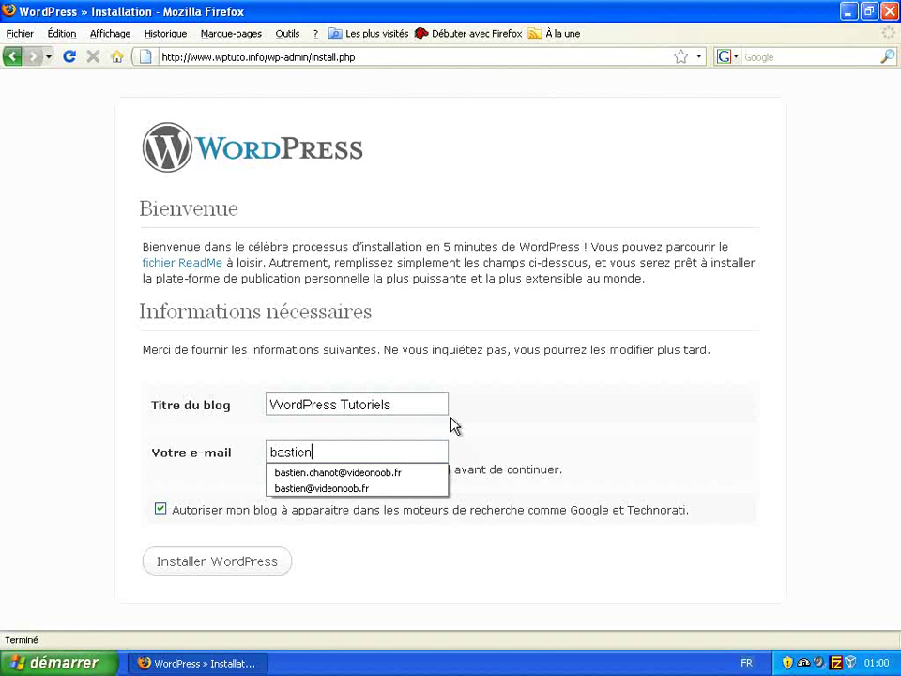
{"action": "key", "text": "Down"}
{"action": "key", "text": "Down"}
{"action": "key", "text": "Return"}
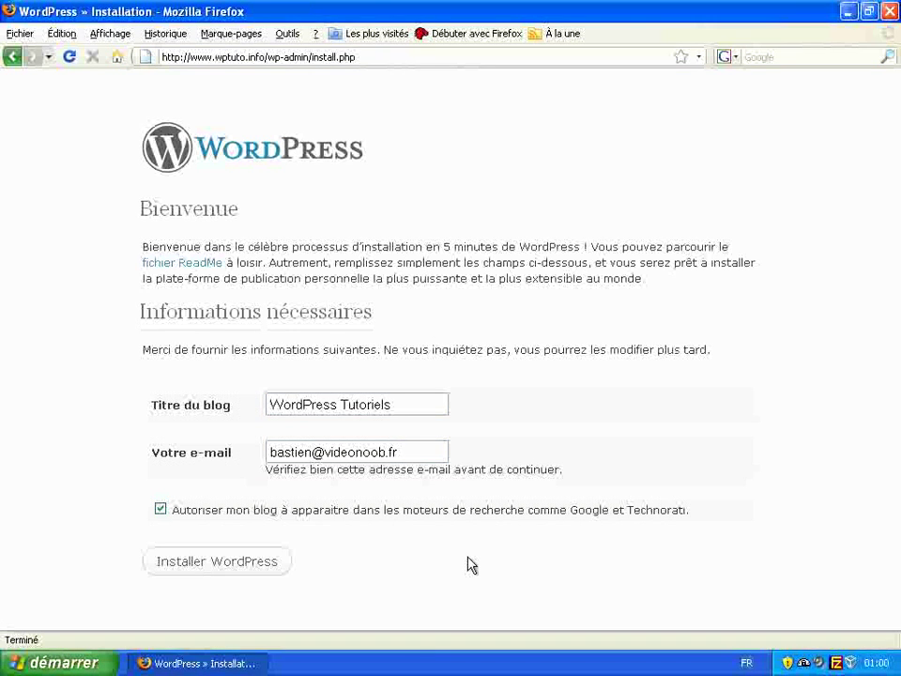
{"action": "left_click", "coordinate": [161, 509]}
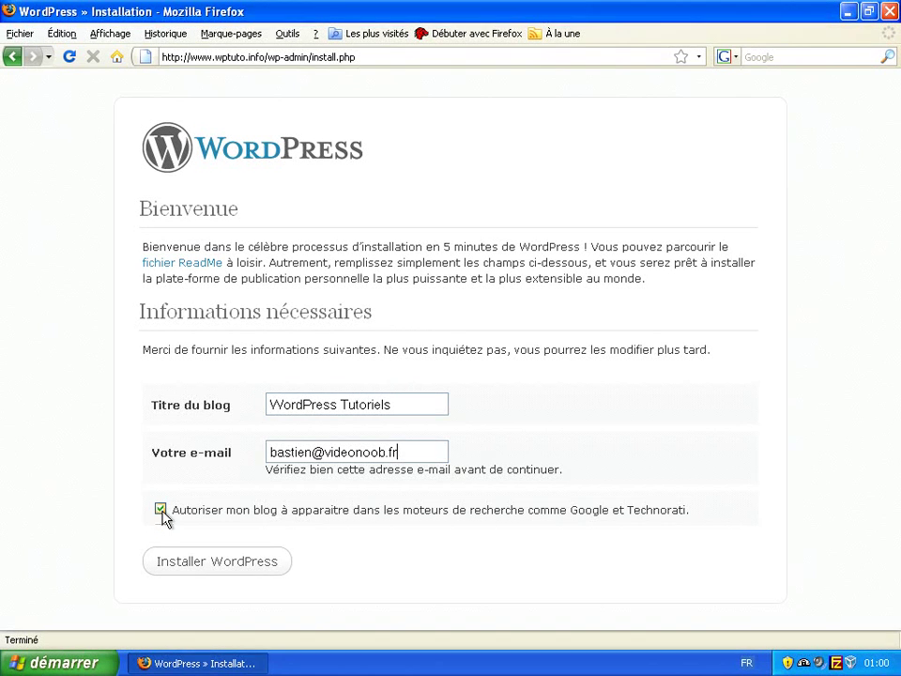
{"action": "left_click", "coordinate": [256, 565]}
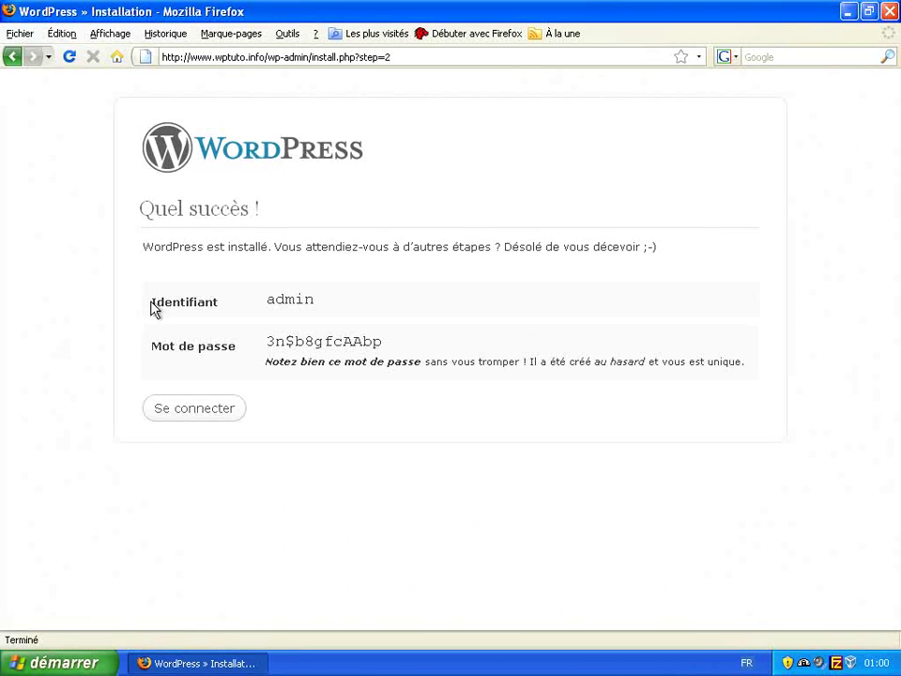
- Copy the generated admin username and password from the installation success page
{"action": "left_click_drag", "start_coordinate": [151, 310], "coordinate": [385, 333]}
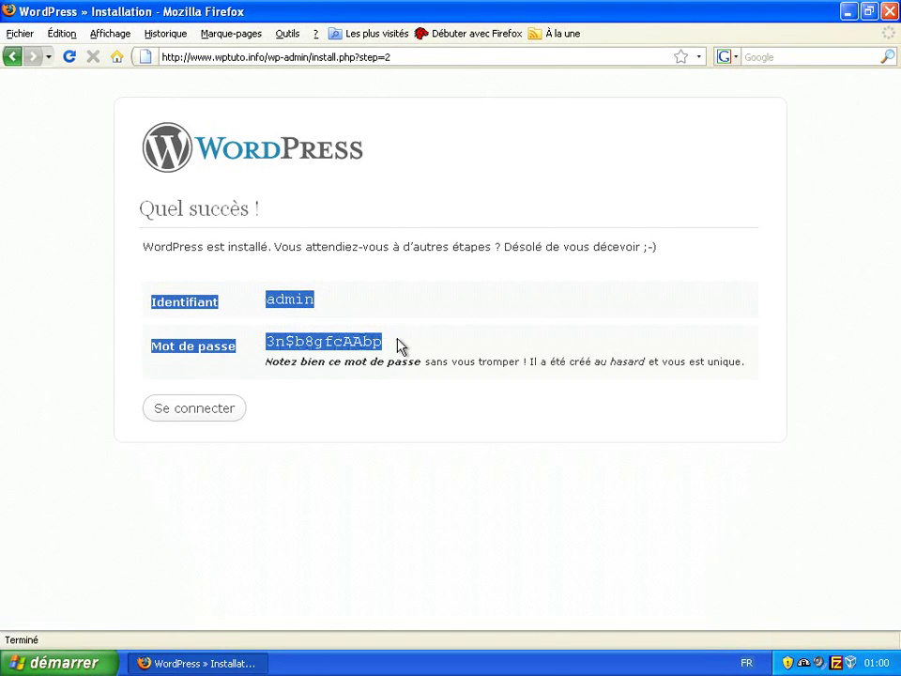
{"action": "right_click", "coordinate": [362, 343]}
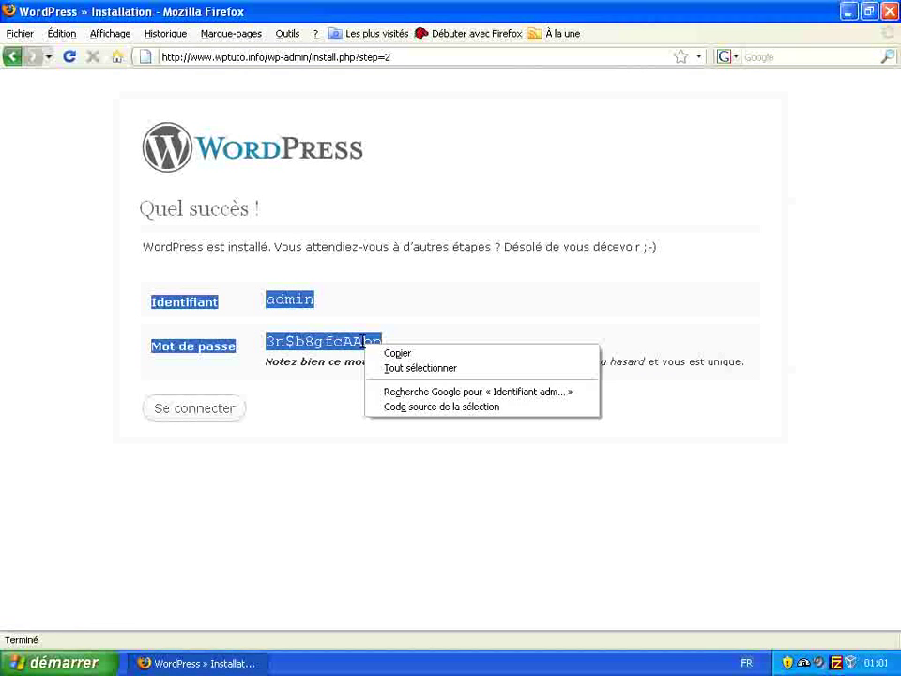
{"action": "left_click", "coordinate": [378, 349]}
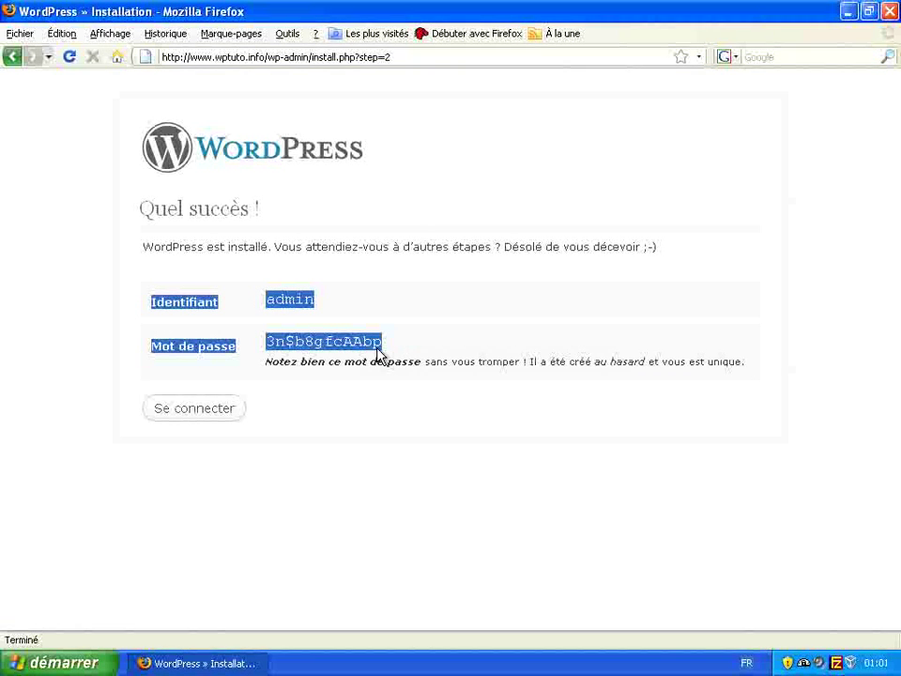
{"action": "left_click", "coordinate": [82, 664]}
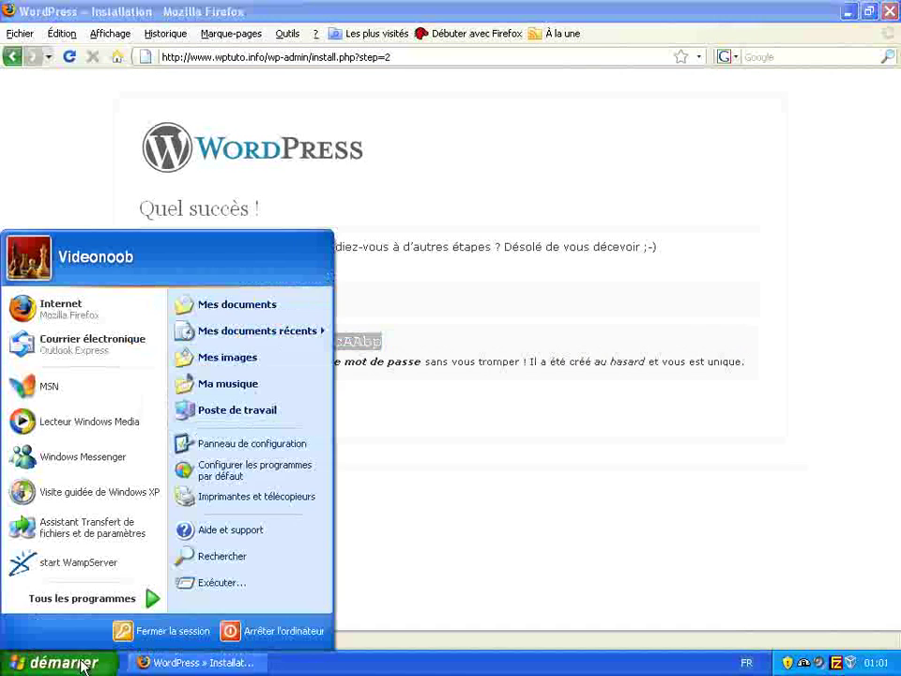
- Paste the admin login and password into a new Notepad note, then go back to Firefox
{"action": "mouse_move", "coordinate": [103, 606]}
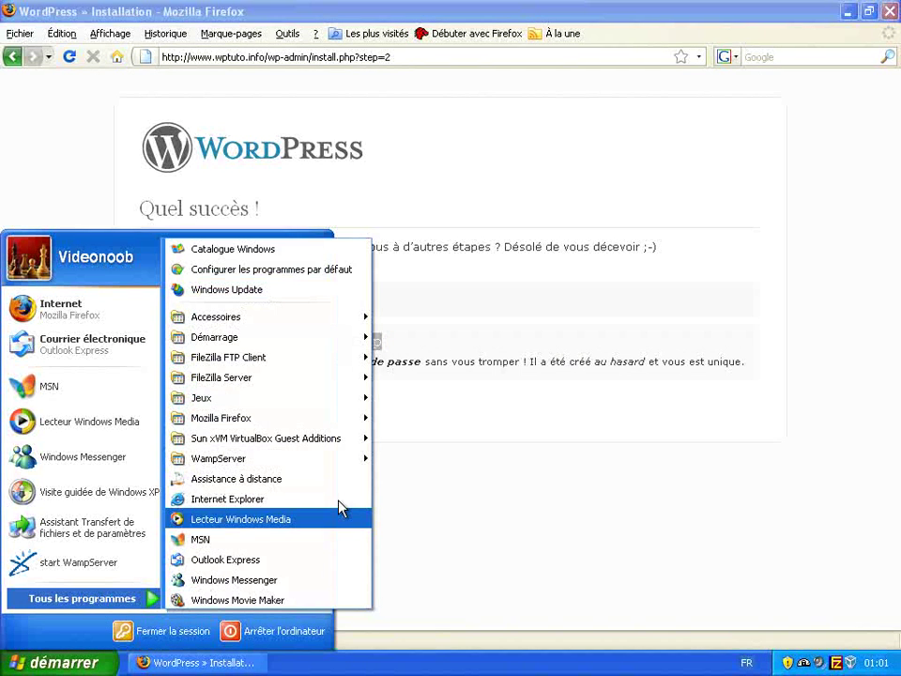
{"action": "mouse_move", "coordinate": [353, 324]}
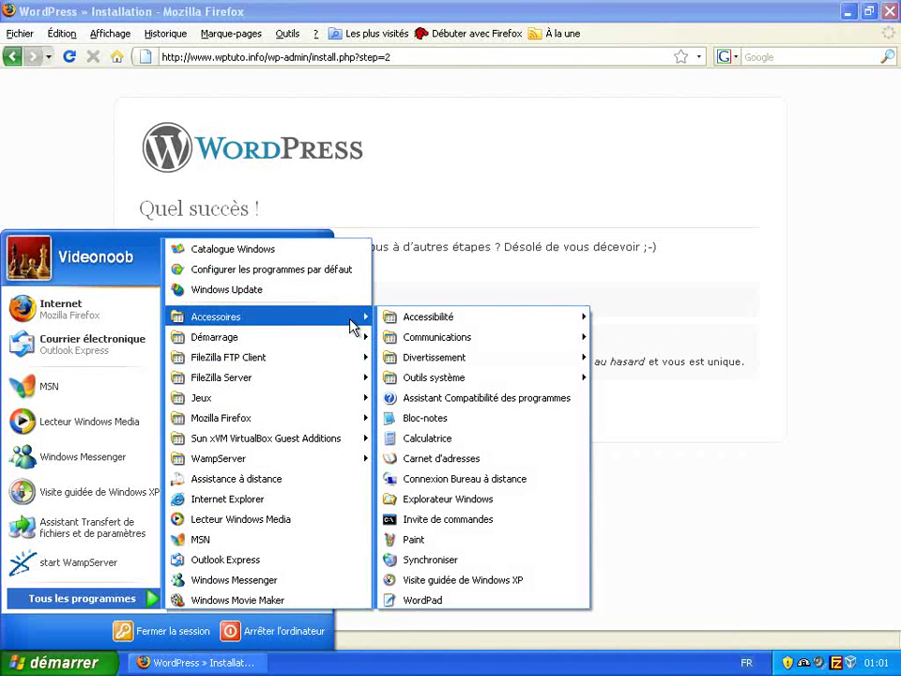
{"action": "left_click", "coordinate": [488, 420]}
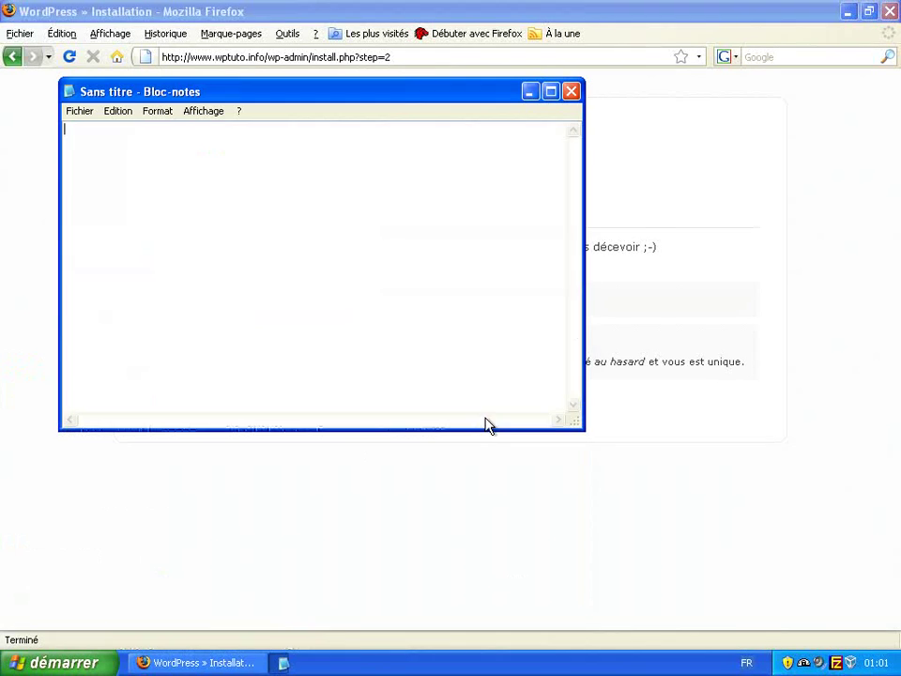
{"action": "left_click", "coordinate": [119, 113]}
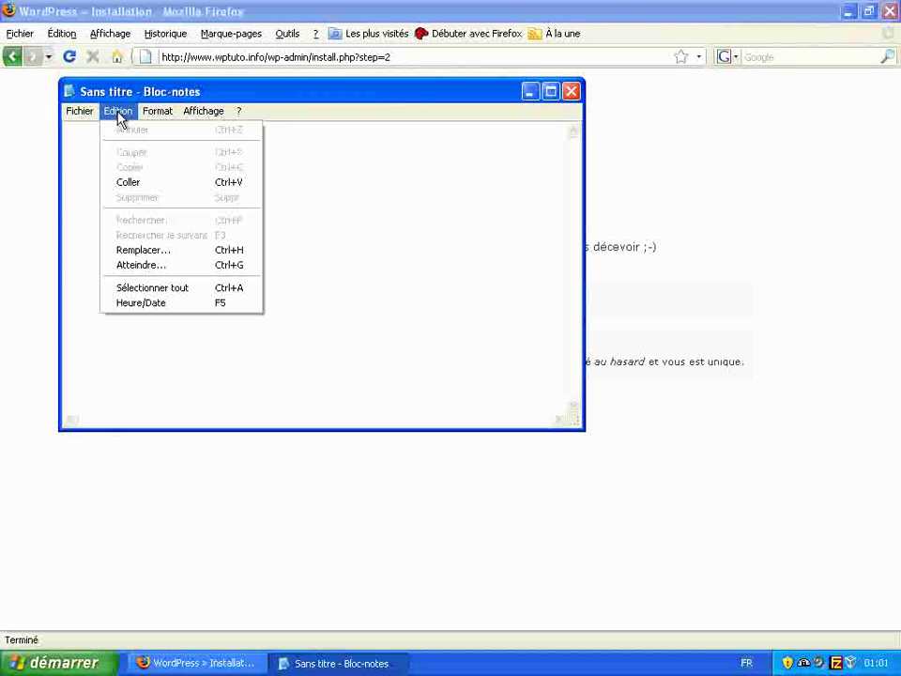
{"action": "left_click", "coordinate": [140, 182]}
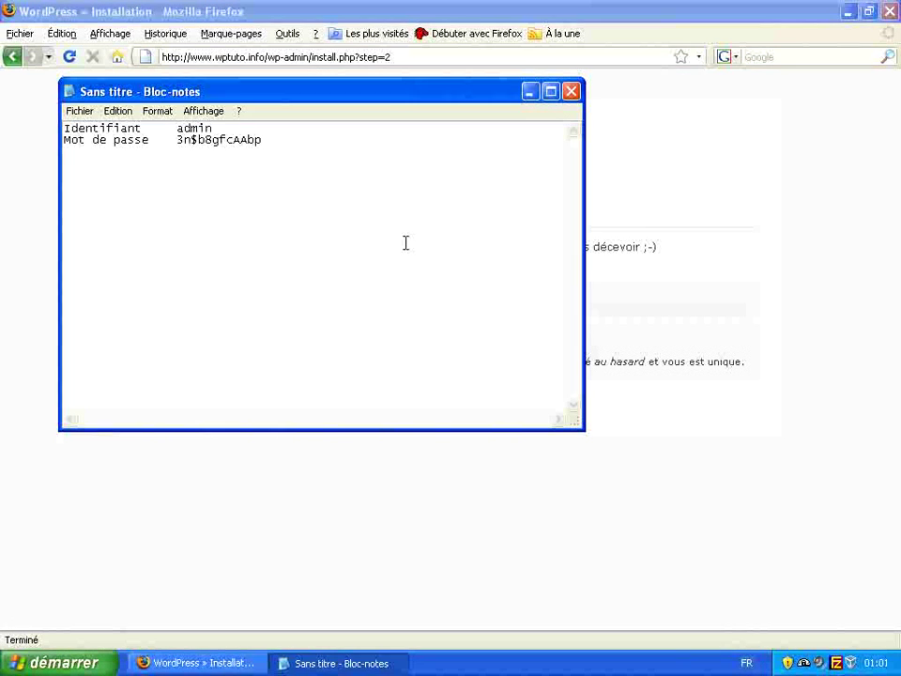
{"action": "left_click", "coordinate": [720, 291]}
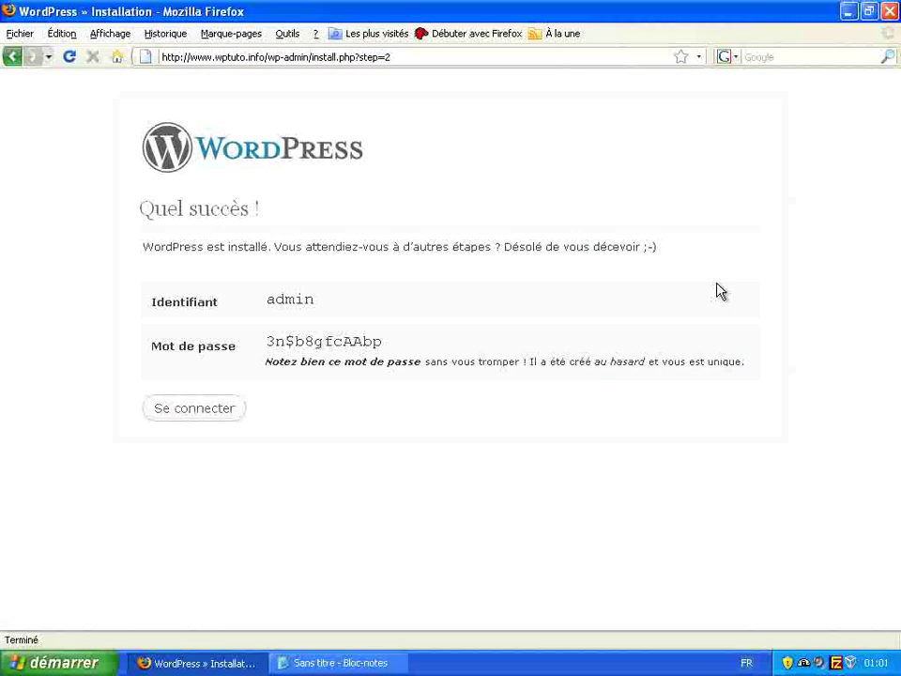
- Log in as admin using the generated password copied from the Notepad note
{"action": "left_click", "coordinate": [232, 414]}
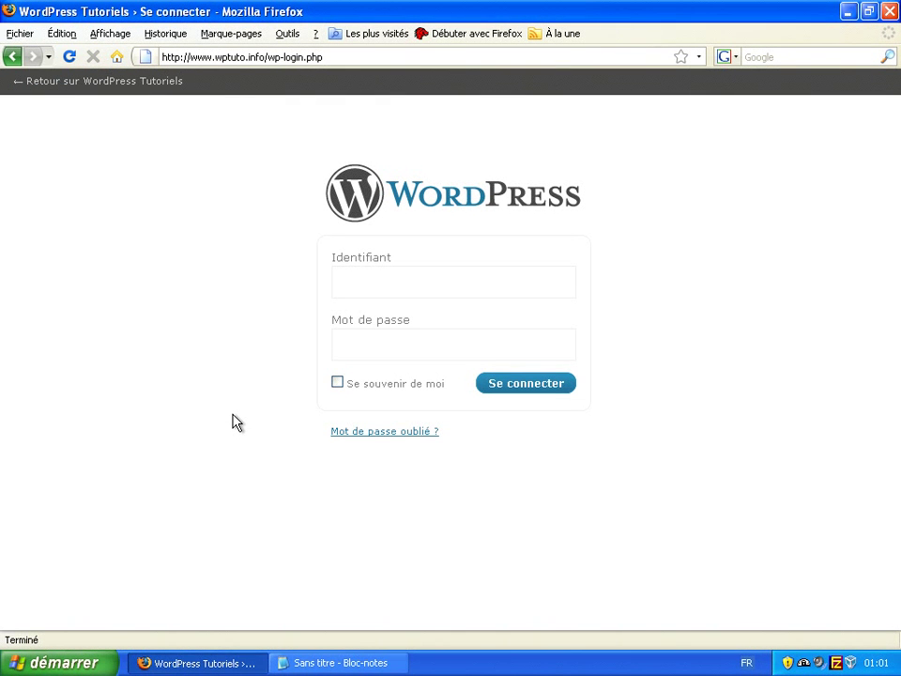
{"action": "type", "text": "ad"}
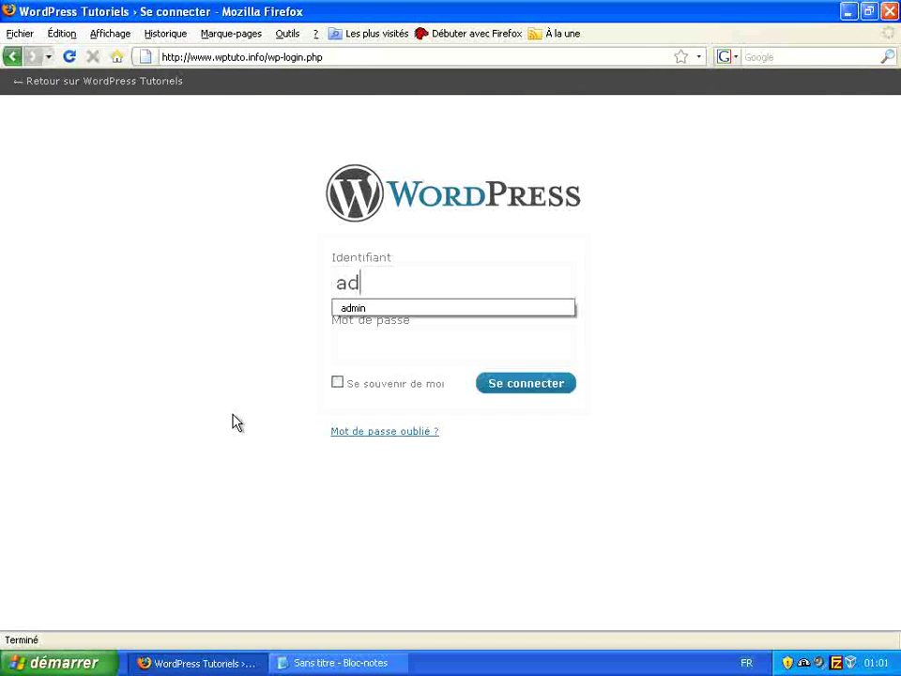
{"action": "type", "text": "min"}
{"action": "key", "text": "Tab"}
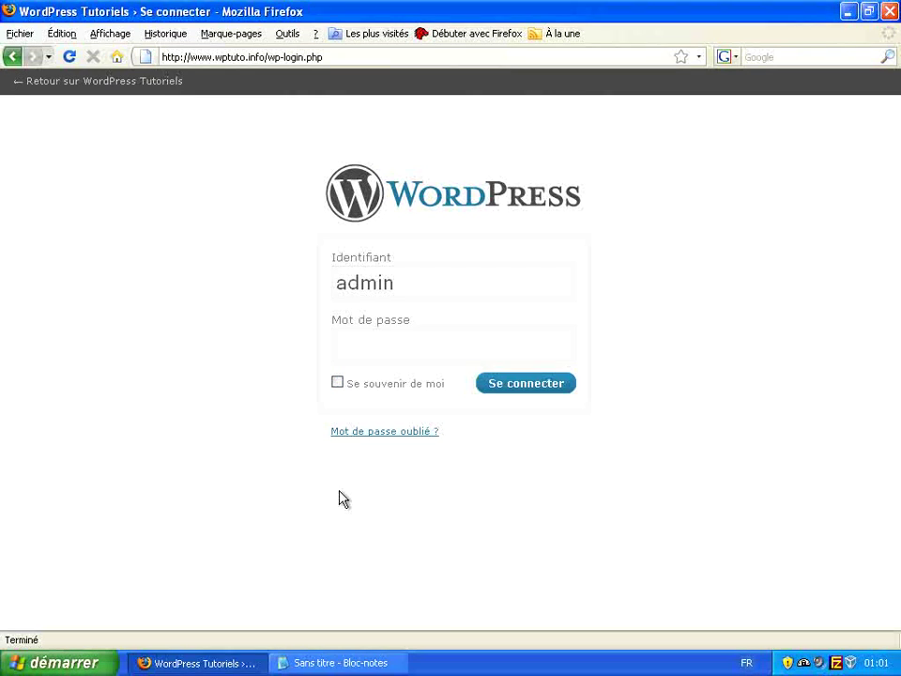
{"action": "key", "text": "alt+Tab"}
{"action": "double_click", "coordinate": [208, 139]}
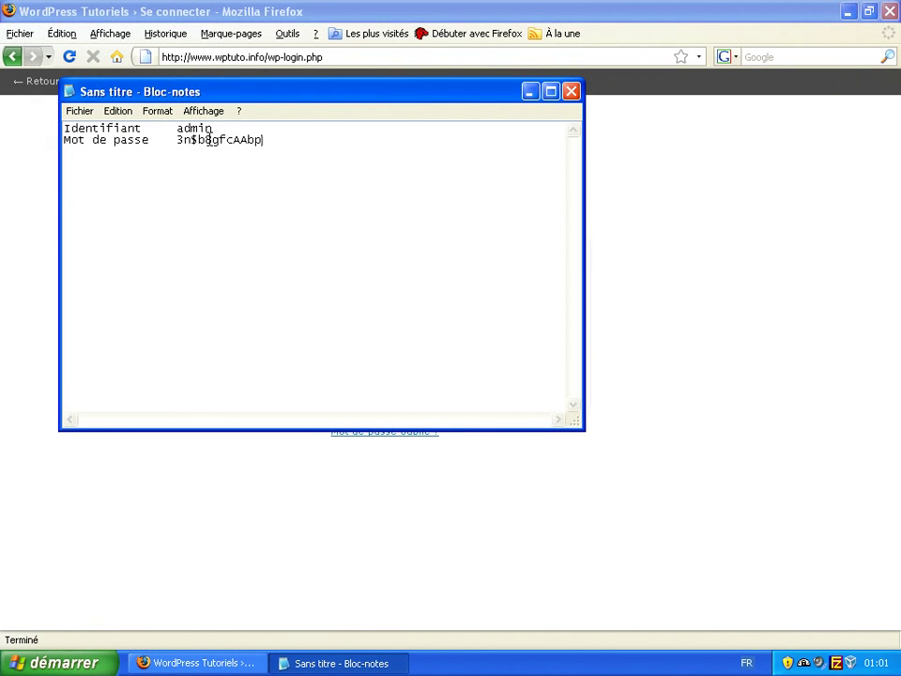
{"action": "right_click", "coordinate": [210, 140]}
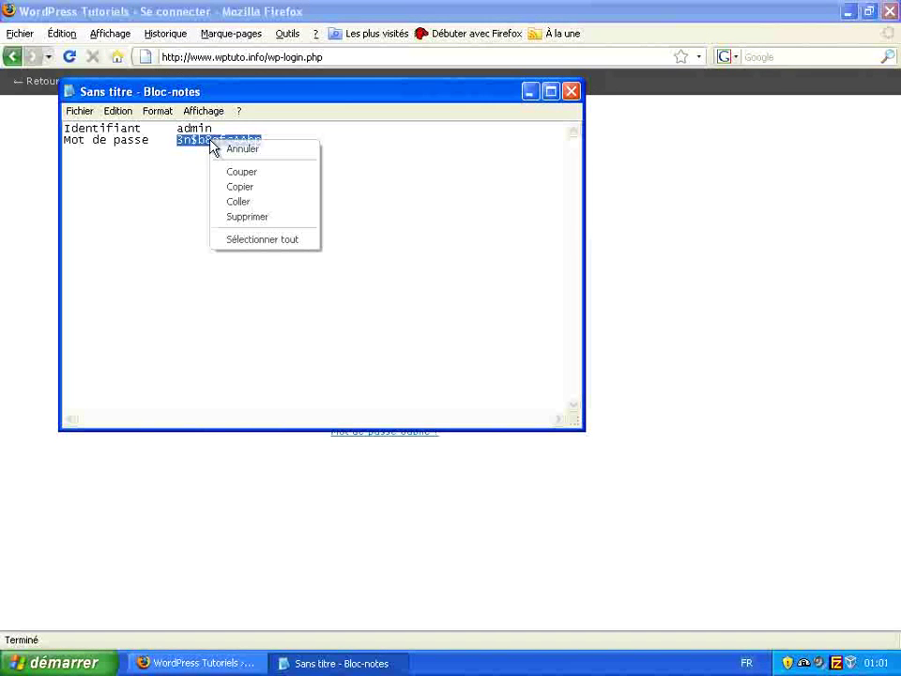
{"action": "left_click", "coordinate": [250, 187]}
{"action": "left_click", "coordinate": [609, 282]}
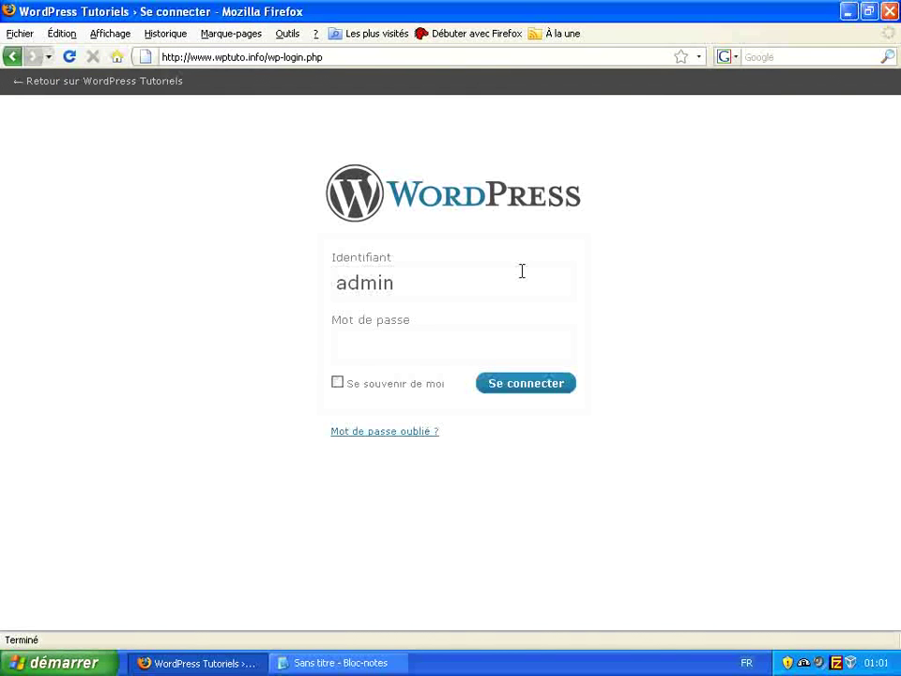
{"action": "right_click", "coordinate": [449, 352]}
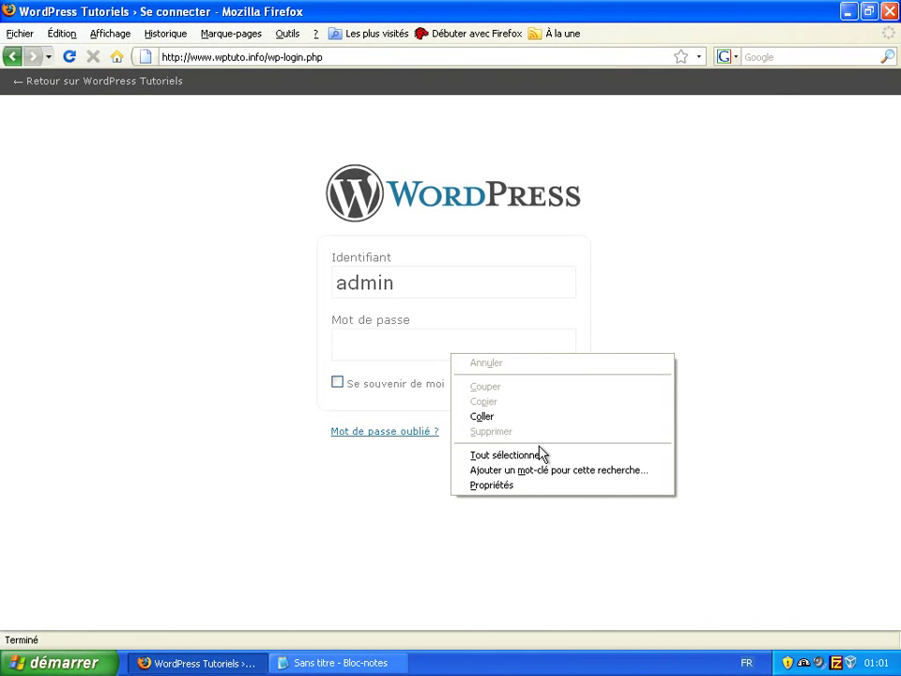
{"action": "left_click", "coordinate": [539, 419]}
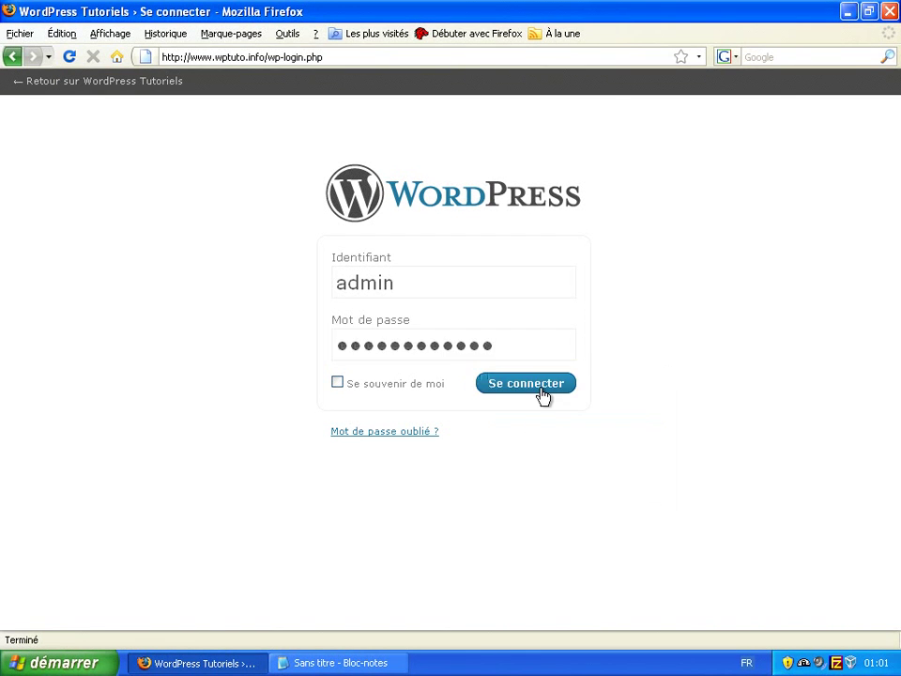
{"action": "left_click", "coordinate": [526, 384]}
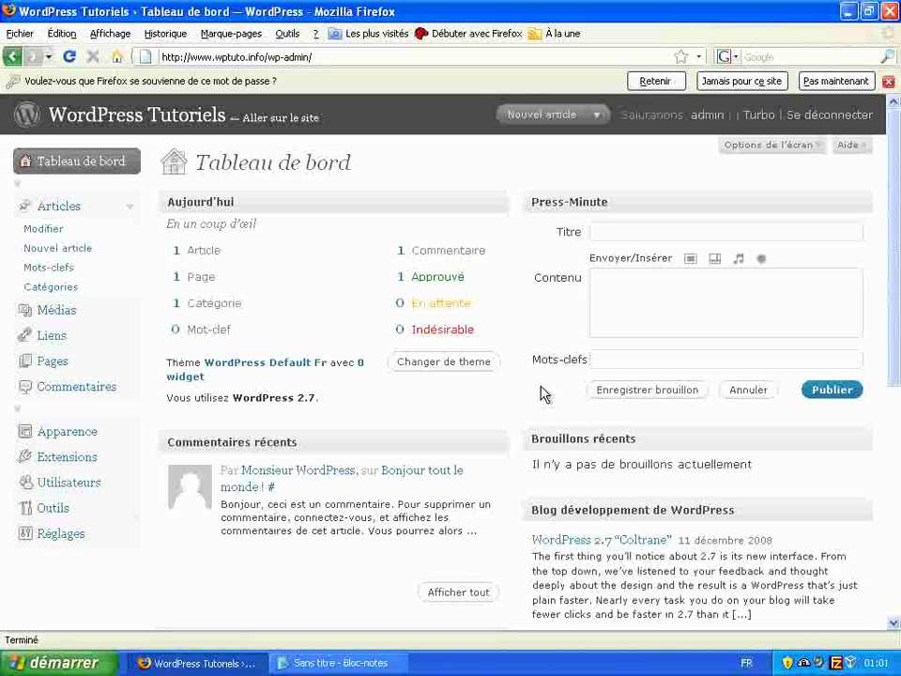
- Go to Utilisateurs and open the admin account for editing
{"action": "left_click", "coordinate": [80, 484]}
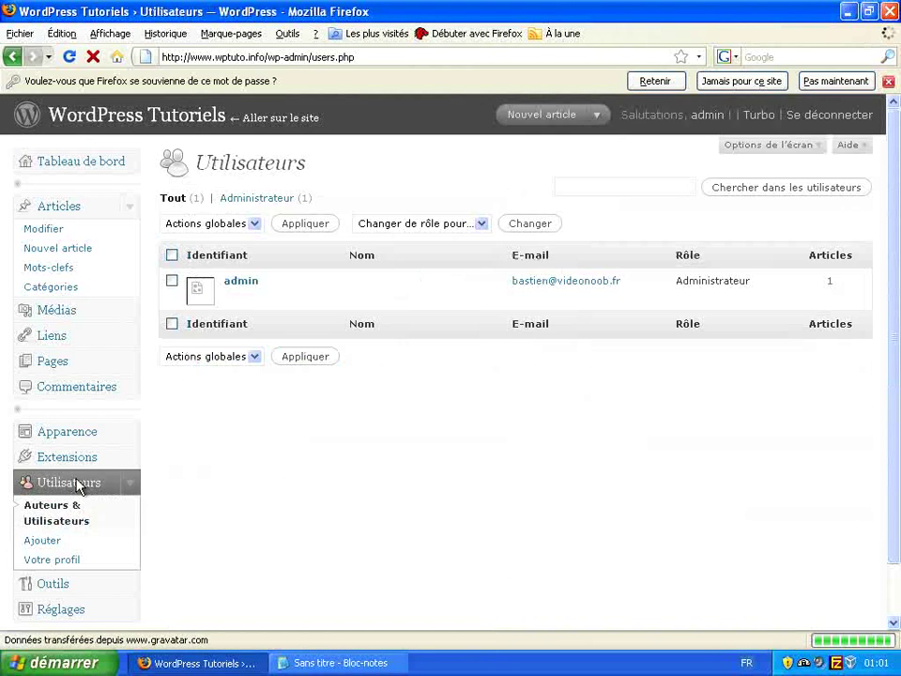
{"action": "mouse_move", "coordinate": [243, 293]}
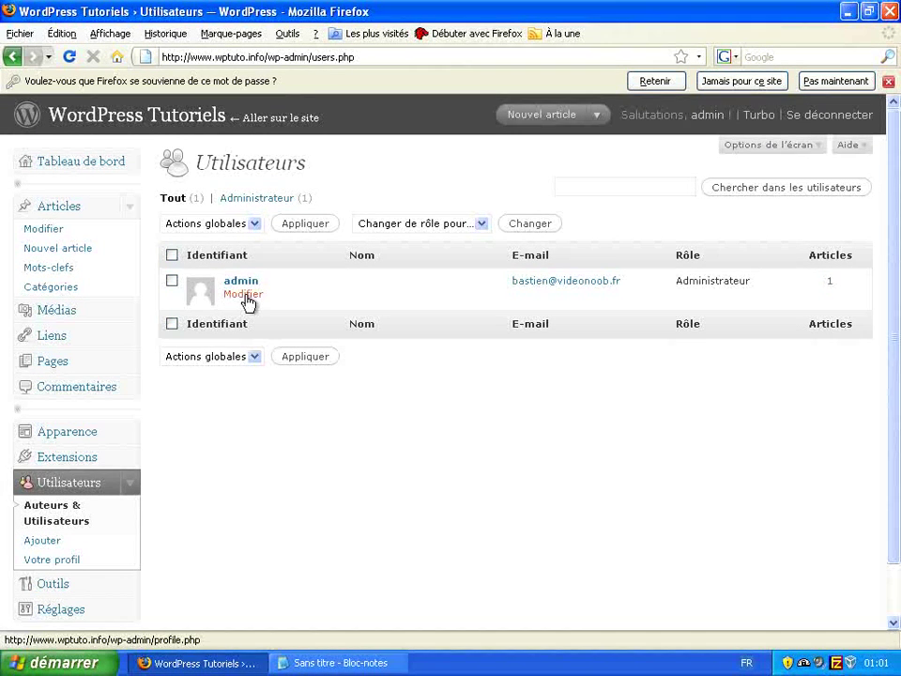
{"action": "left_click", "coordinate": [246, 297]}
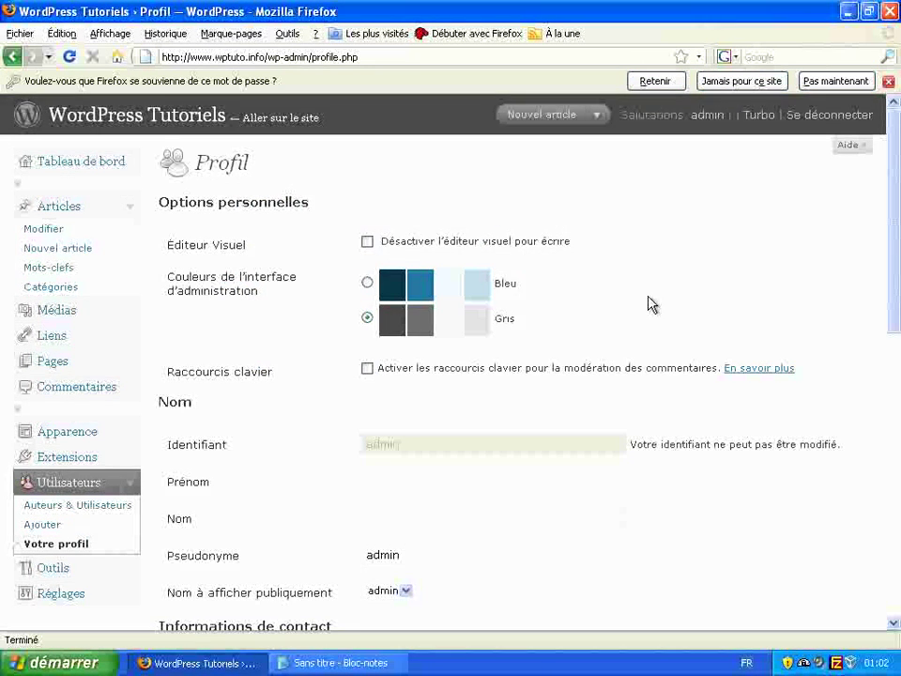
- Fill in the admin's first name and last name, and set the nickname with a capital first letter
{"action": "scroll", "coordinate": [647, 303], "scroll_direction": "down", "scroll_amount": 3}
{"action": "left_click", "coordinate": [519, 320]}
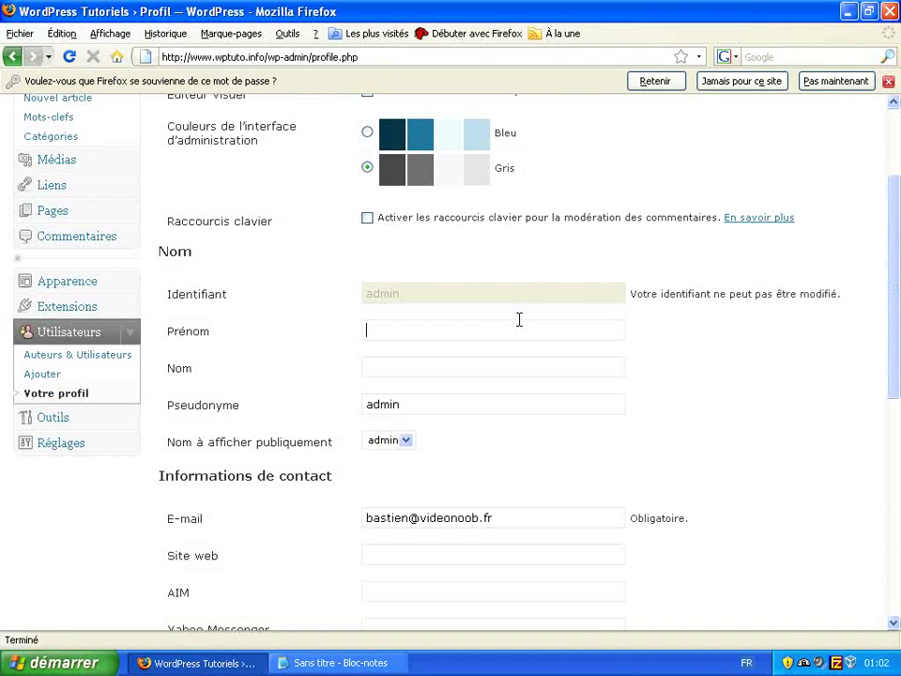
{"action": "type", "text": "Bastien"}
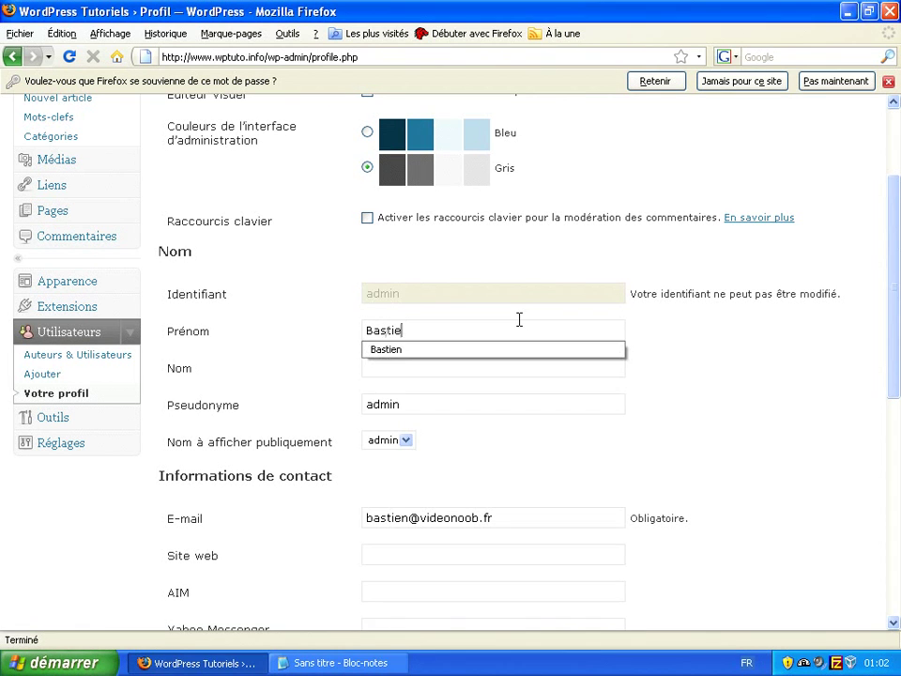
{"action": "key", "text": "Tab"}
{"action": "type", "text": "Chanot"}
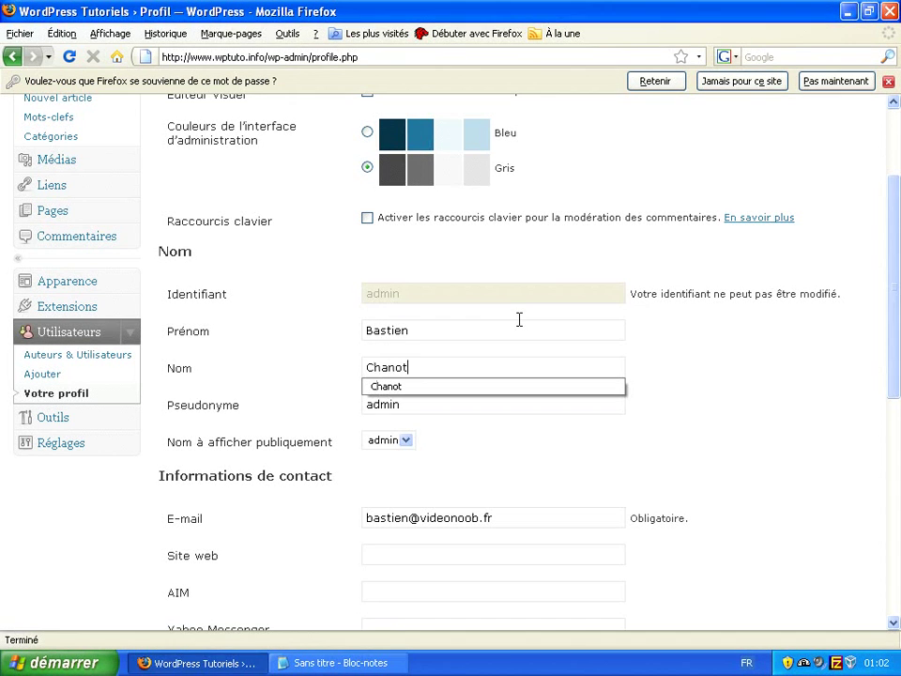
{"action": "key", "text": "Tab"}
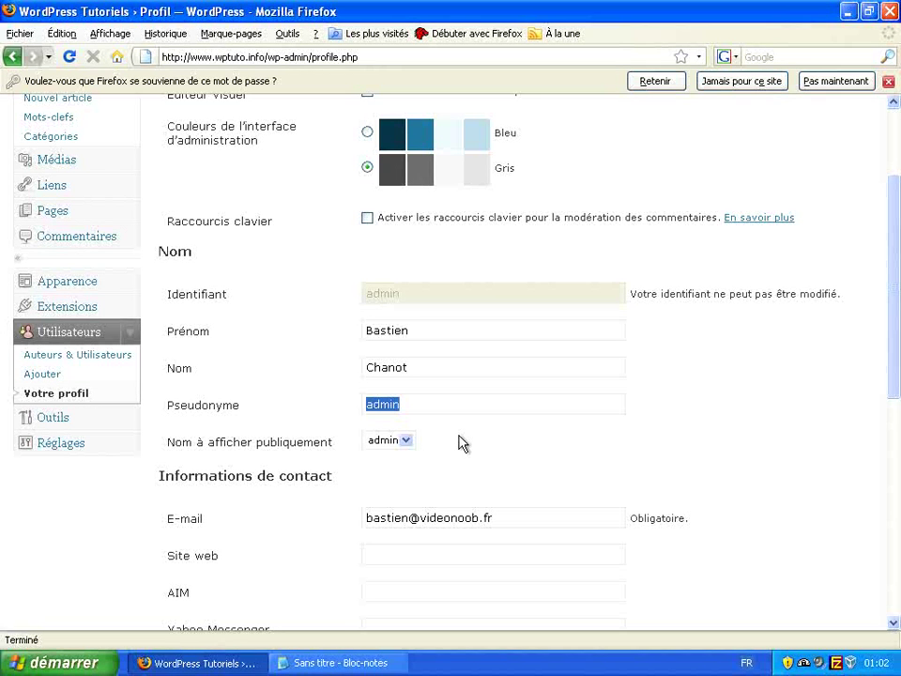
{"action": "type", "text": "bastien"}
{"action": "scroll", "coordinate": [459, 437], "scroll_direction": "down", "scroll_amount": 3}
{"action": "left_click", "coordinate": [406, 291]}
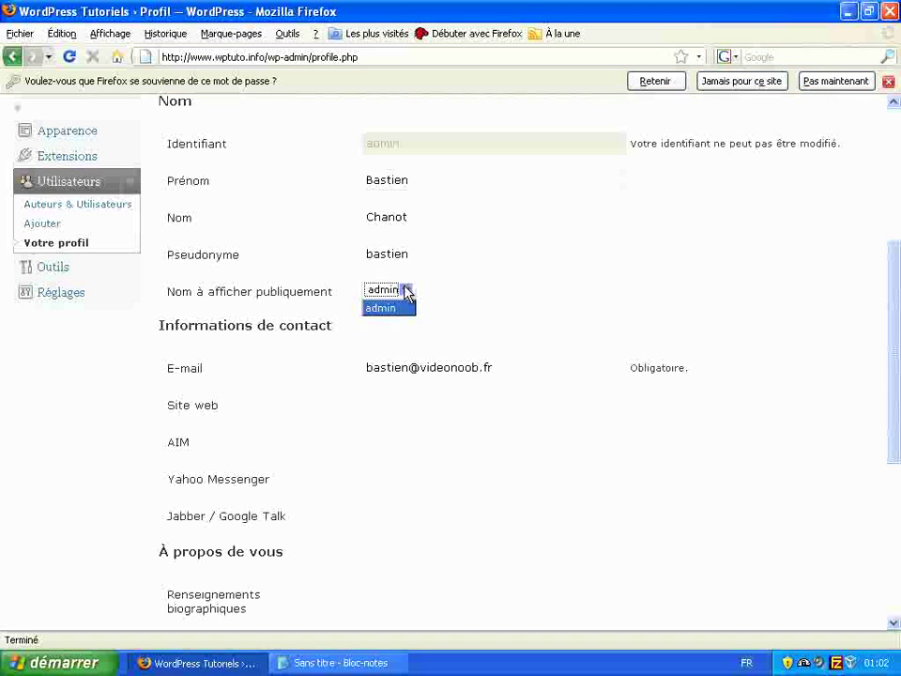
{"action": "left_click", "coordinate": [405, 290]}
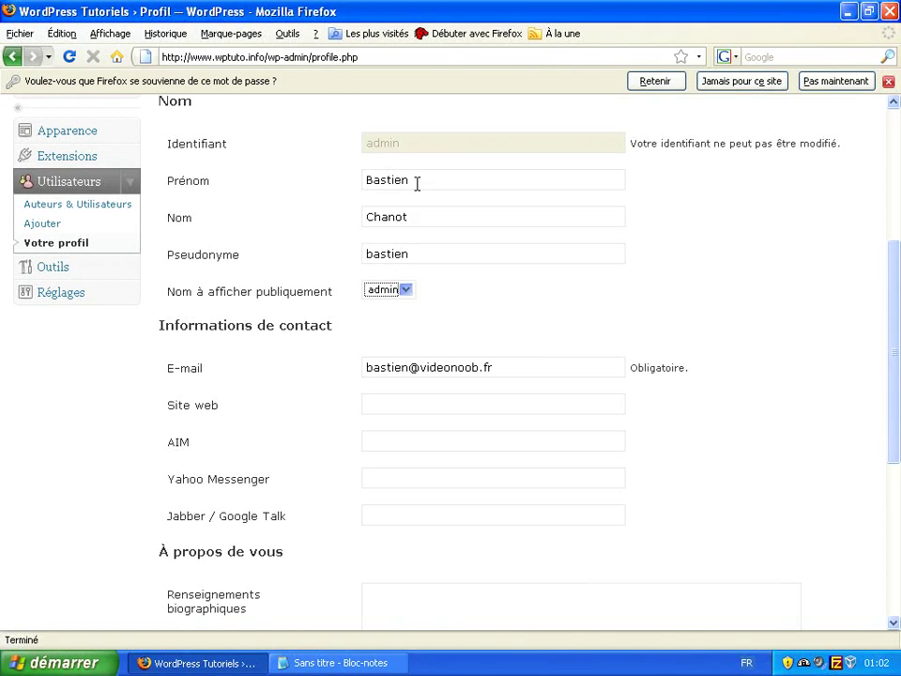
{"action": "left_click", "coordinate": [370, 254]}
{"action": "key", "text": "BackSpace"}
{"action": "type", "text": "B"}
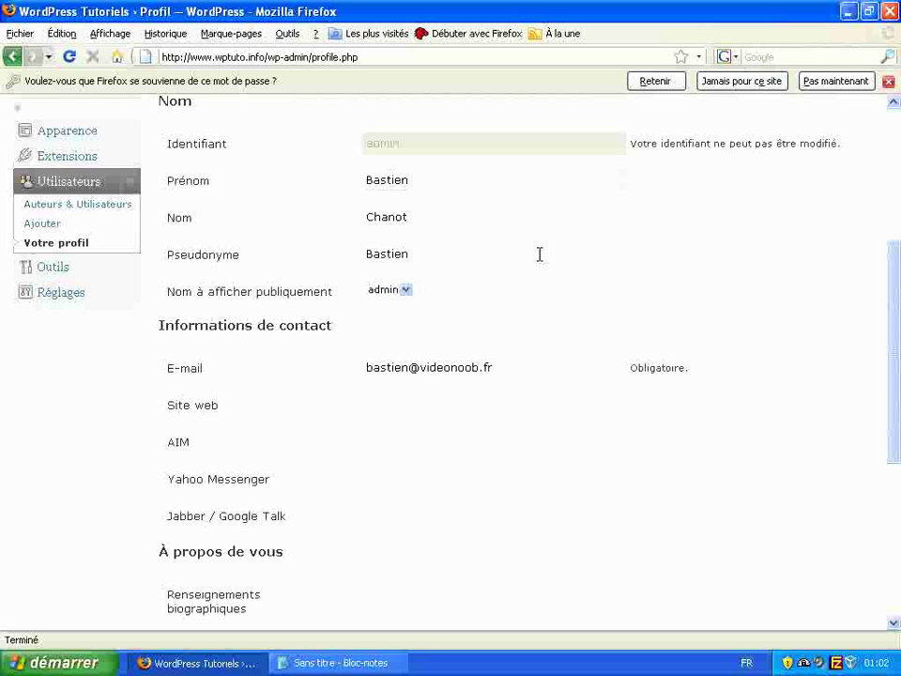
- Enter a strong new password in both Nouveau mot de passe fields
{"action": "scroll", "coordinate": [544, 249], "scroll_direction": "down", "scroll_amount": 6}
{"action": "scroll", "coordinate": [540, 208], "scroll_direction": "up", "scroll_amount": 3}
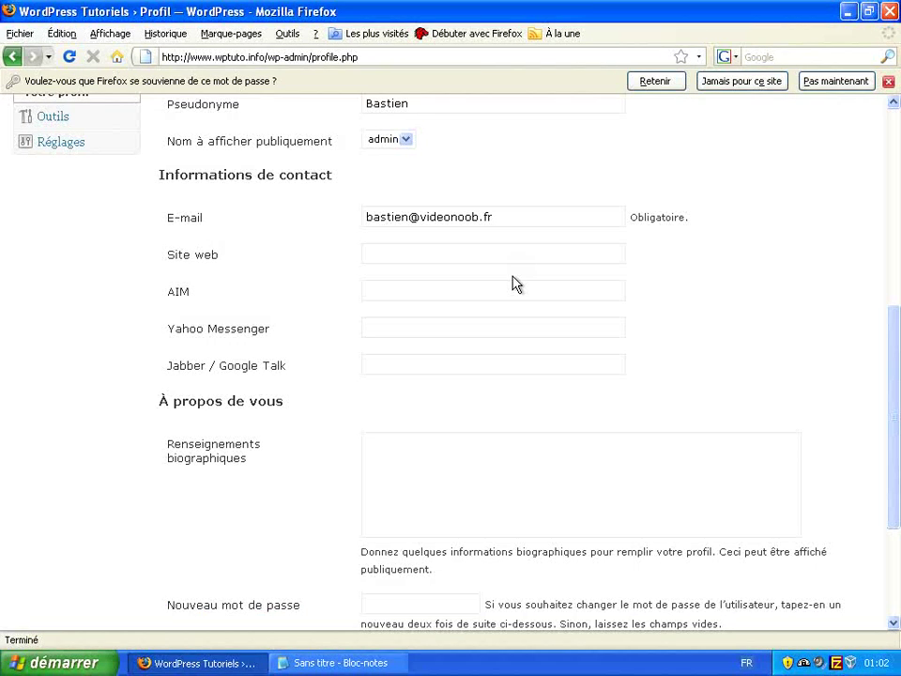
{"action": "scroll", "coordinate": [475, 425], "scroll_direction": "down", "scroll_amount": 3}
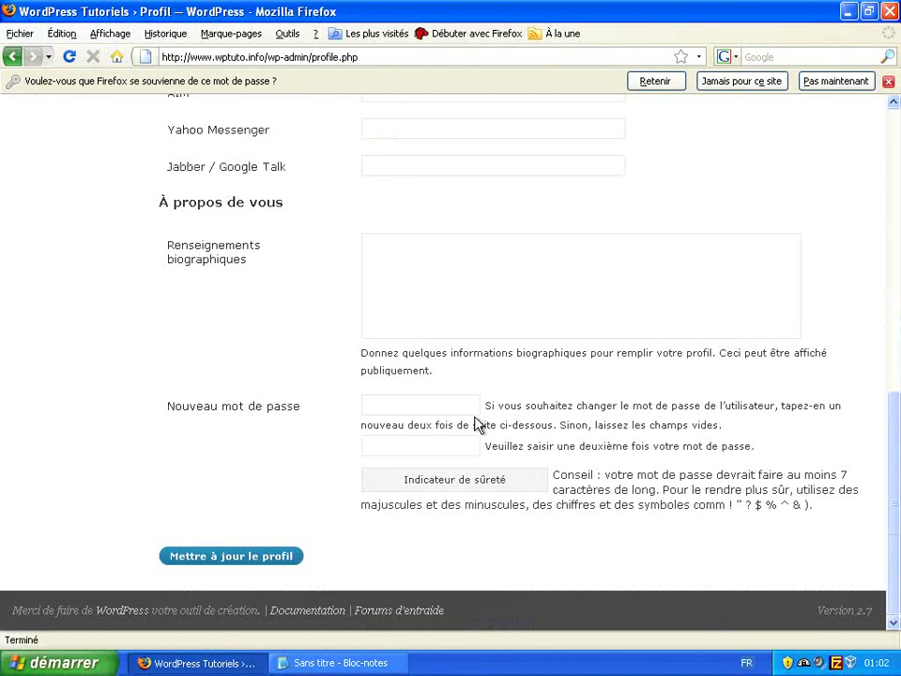
{"action": "left_click", "coordinate": [436, 406]}
{"action": "type", "text": "••••••••••"}
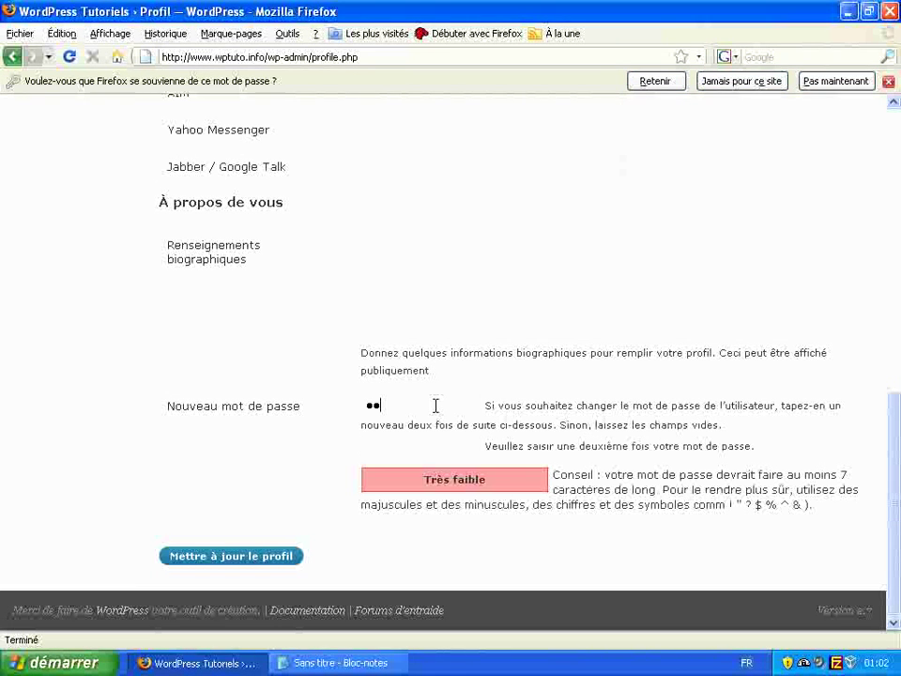
{"action": "type", "text": "**********"}
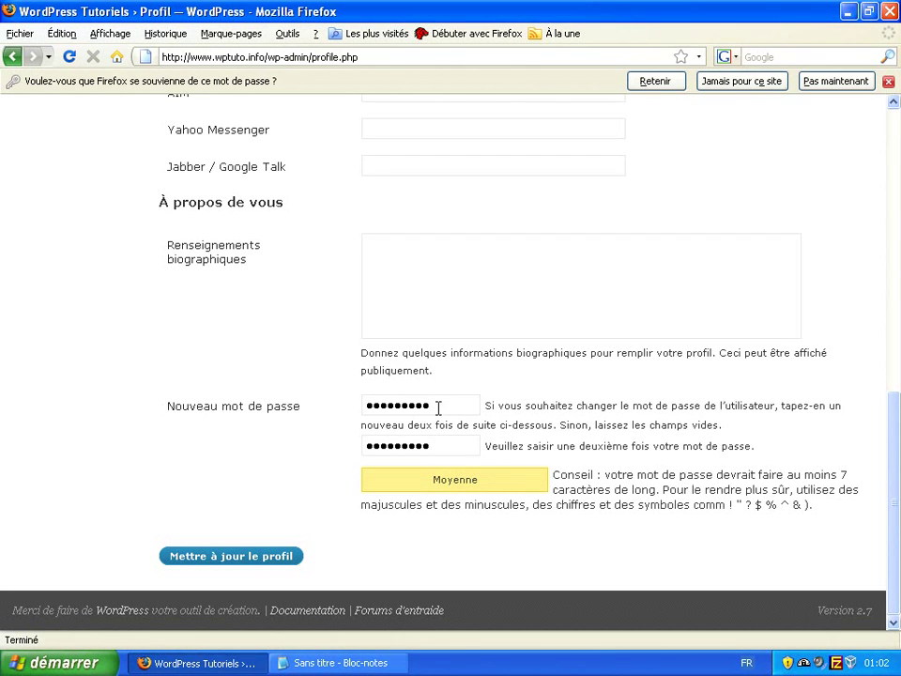
{"action": "left_click", "coordinate": [437, 408]}
{"action": "type", "text": "*"}
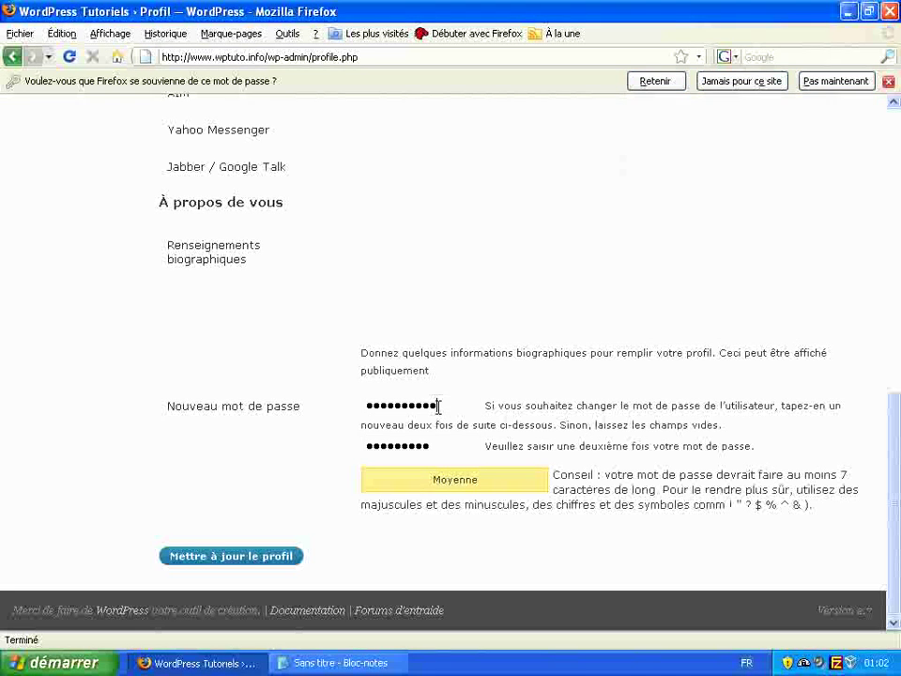
{"action": "type", "text": "*"}
{"action": "key", "text": "Tab"}
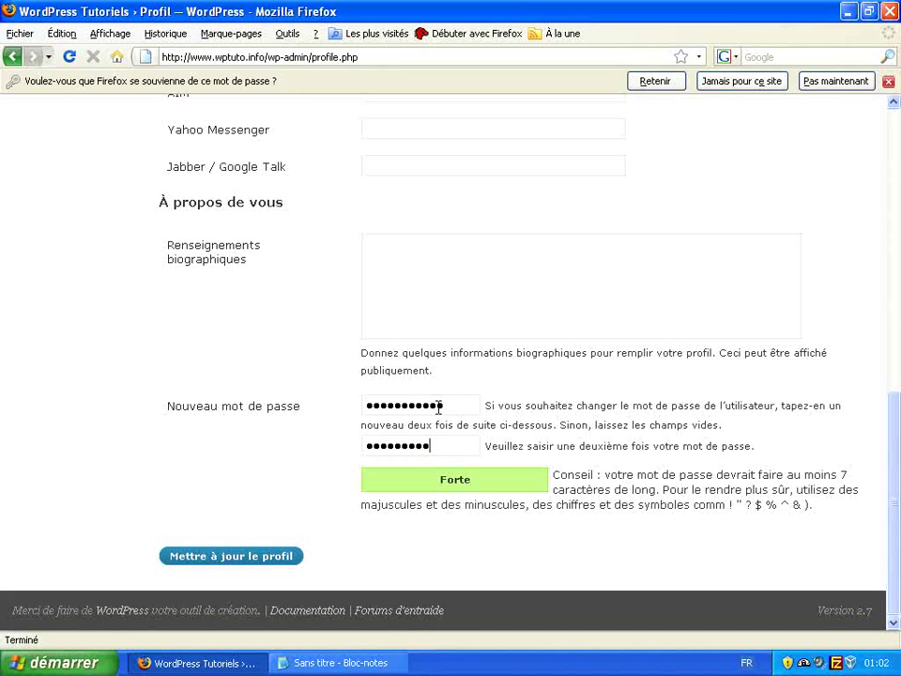
{"action": "type", "text": "**"}
- Save the profile, set Nom à afficher publiquement to the first name instead of admin, and save again
{"action": "left_click", "coordinate": [232, 556]}
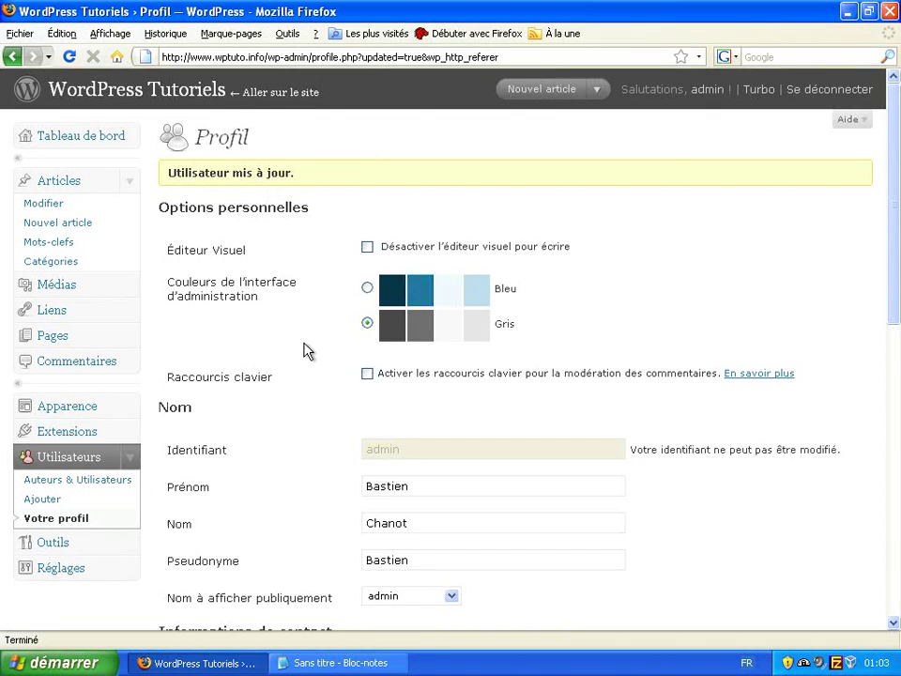
{"action": "scroll", "coordinate": [310, 353], "scroll_direction": "down", "scroll_amount": 2}
{"action": "left_click", "coordinate": [390, 498]}
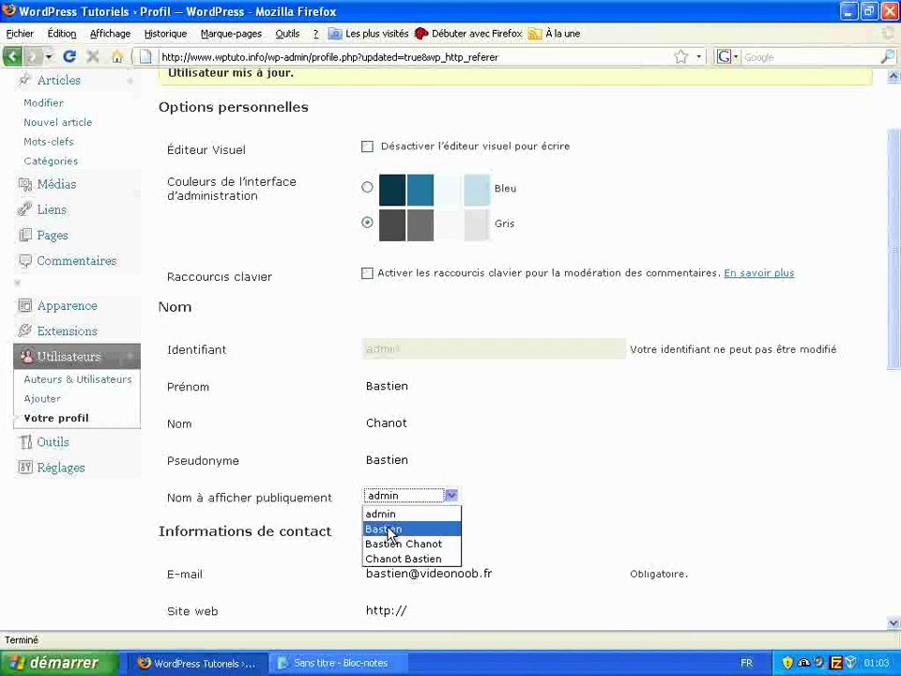
{"action": "left_click", "coordinate": [388, 529]}
{"action": "scroll", "coordinate": [592, 446], "scroll_direction": "down", "scroll_amount": 10}
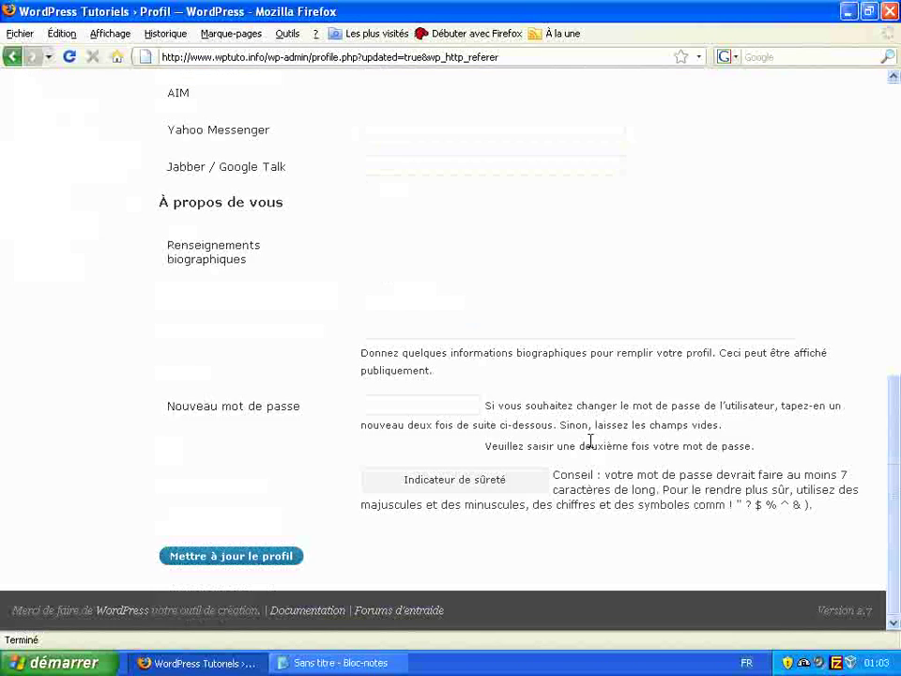
{"action": "left_click", "coordinate": [282, 558]}
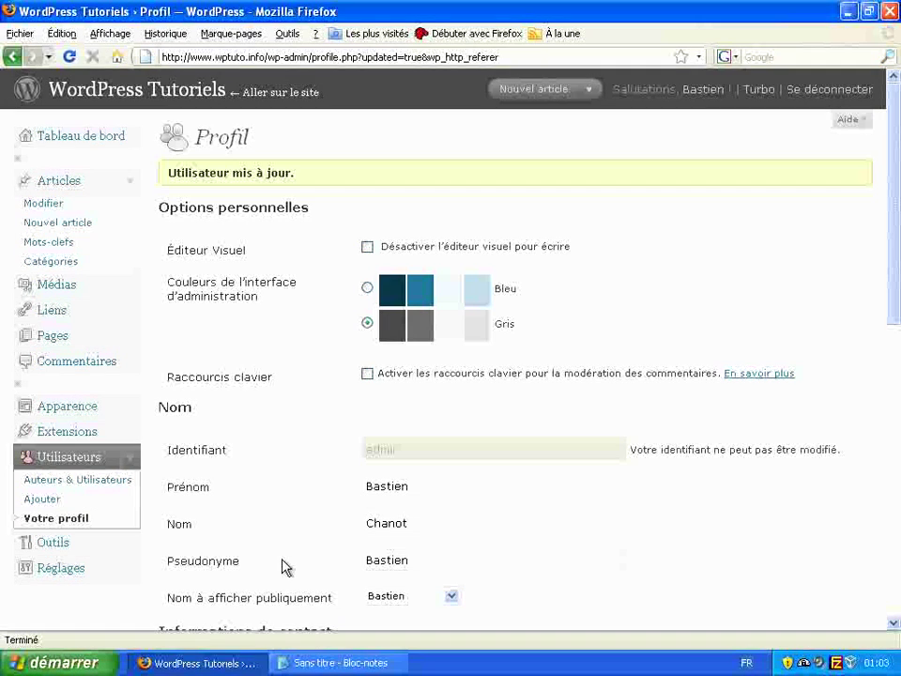
- Close the browser and discard the login-details note unsaved, then relaunch Mozilla Firefox
{"action": "left_click", "coordinate": [887, 11]}
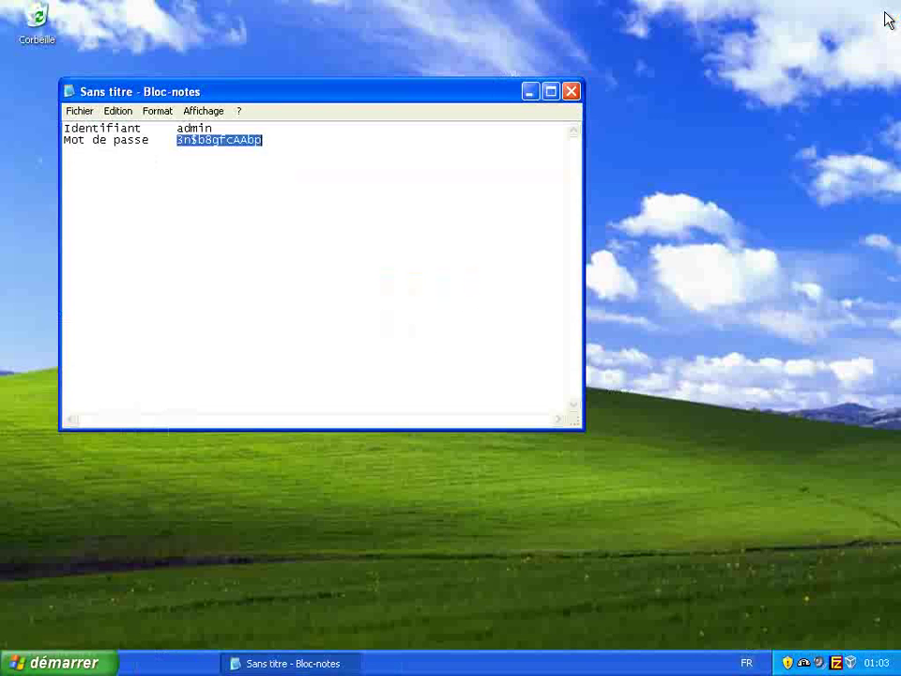
{"action": "left_click", "coordinate": [576, 91]}
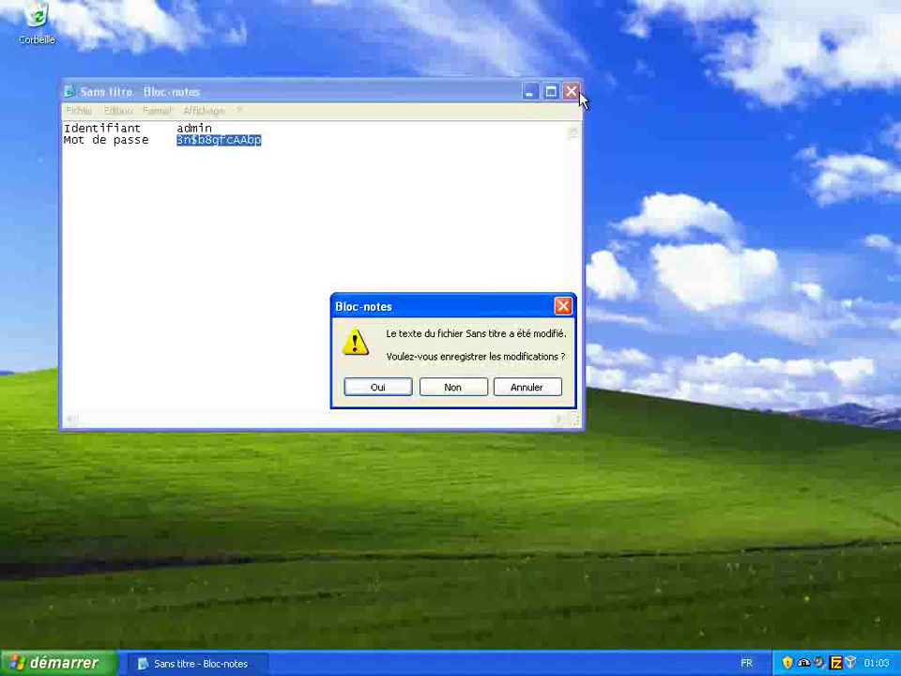
{"action": "left_click", "coordinate": [448, 390]}
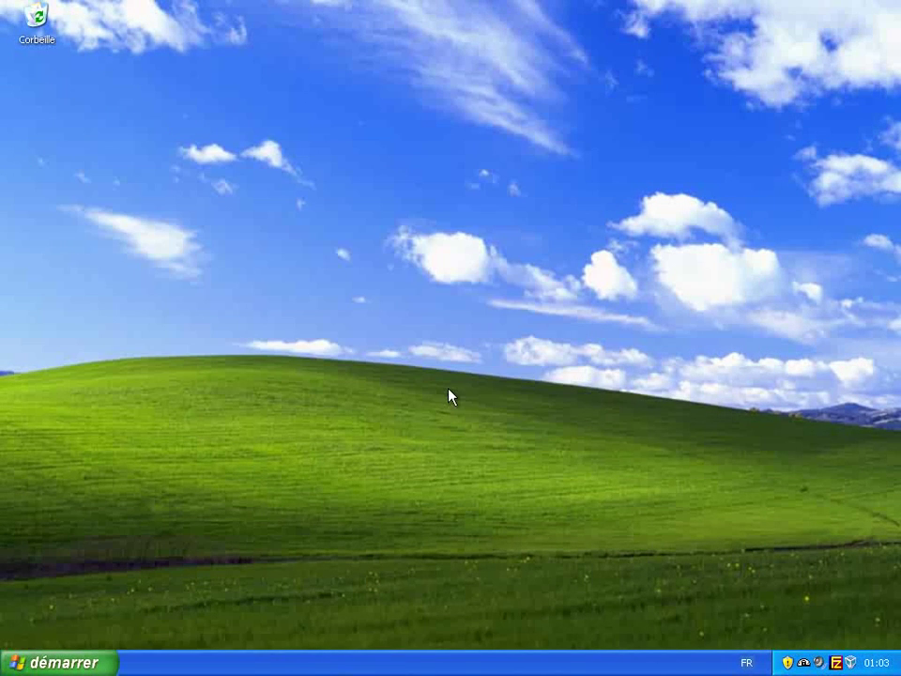
{"action": "left_click", "coordinate": [88, 657]}
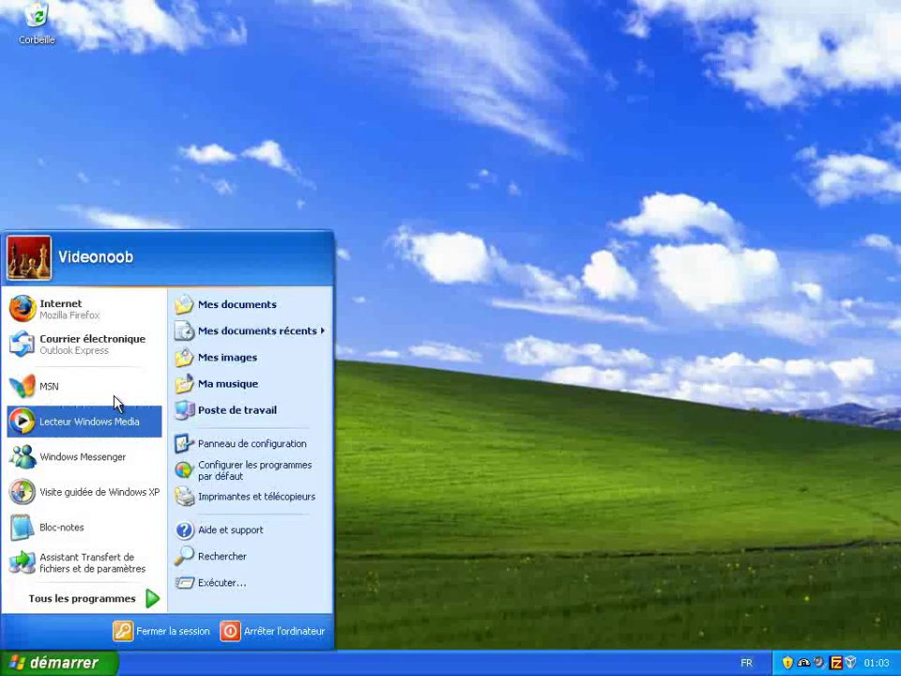
{"action": "left_click", "coordinate": [137, 322]}
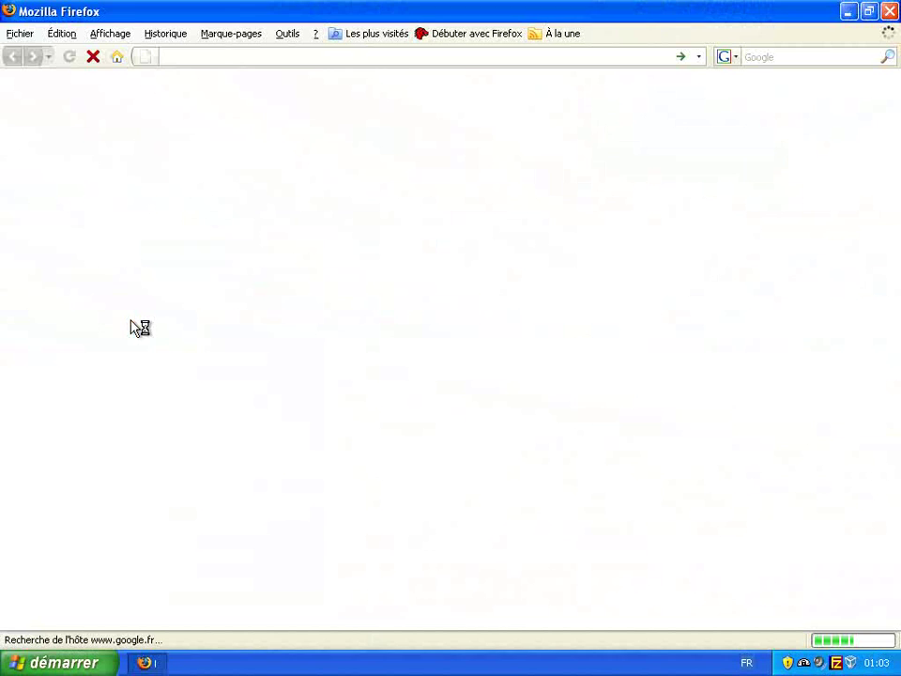
{"action": "left_click", "coordinate": [292, 55]}
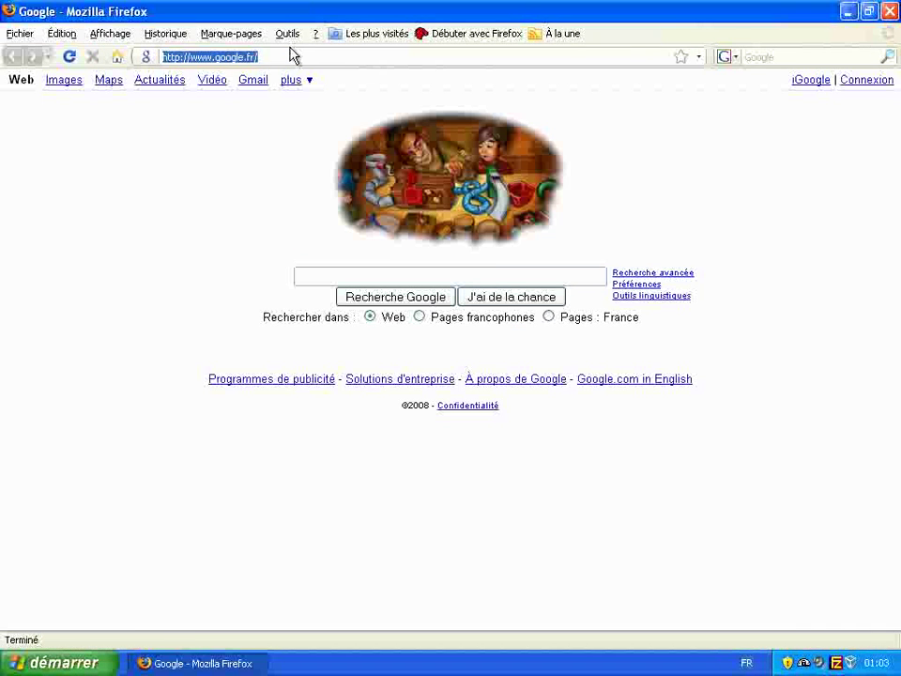
{"action": "type", "text": "www"}
{"action": "key", "text": "Down"}
{"action": "key", "text": "Return"}
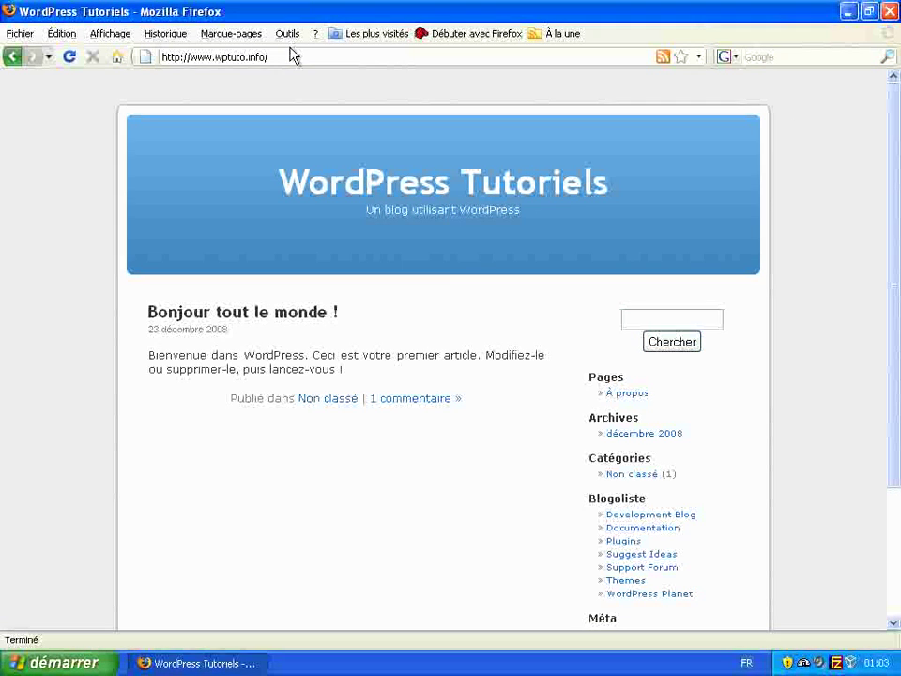
- Scroll through the blog's 'Bonjour tout le monde !' post and sidebar
{"action": "scroll", "coordinate": [81, 228], "scroll_direction": "down", "scroll_amount": 2}
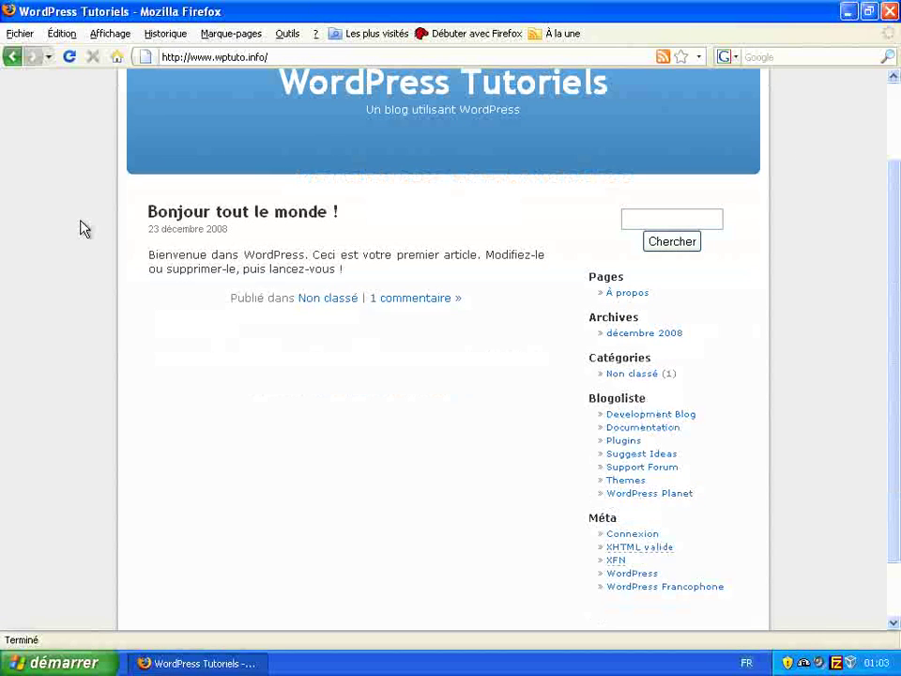
{"action": "scroll", "coordinate": [82, 228], "scroll_direction": "up", "scroll_amount": 1}
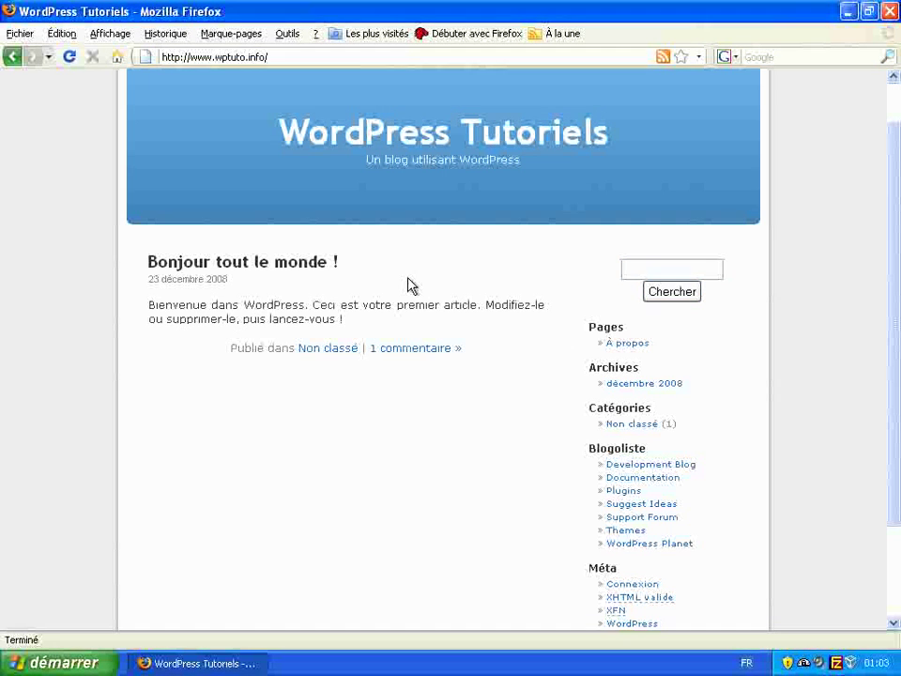
{"action": "scroll", "coordinate": [488, 275], "scroll_direction": "down", "scroll_amount": 3}
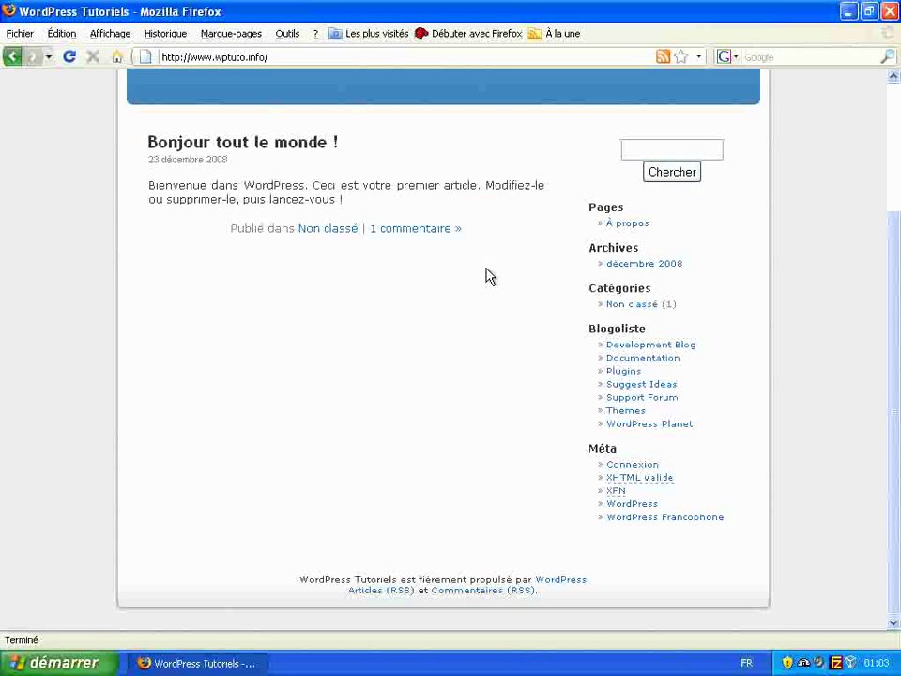
{"action": "scroll", "coordinate": [488, 275], "scroll_direction": "up", "scroll_amount": 4}
{"action": "scroll", "coordinate": [488, 275], "scroll_direction": "down", "scroll_amount": 3}
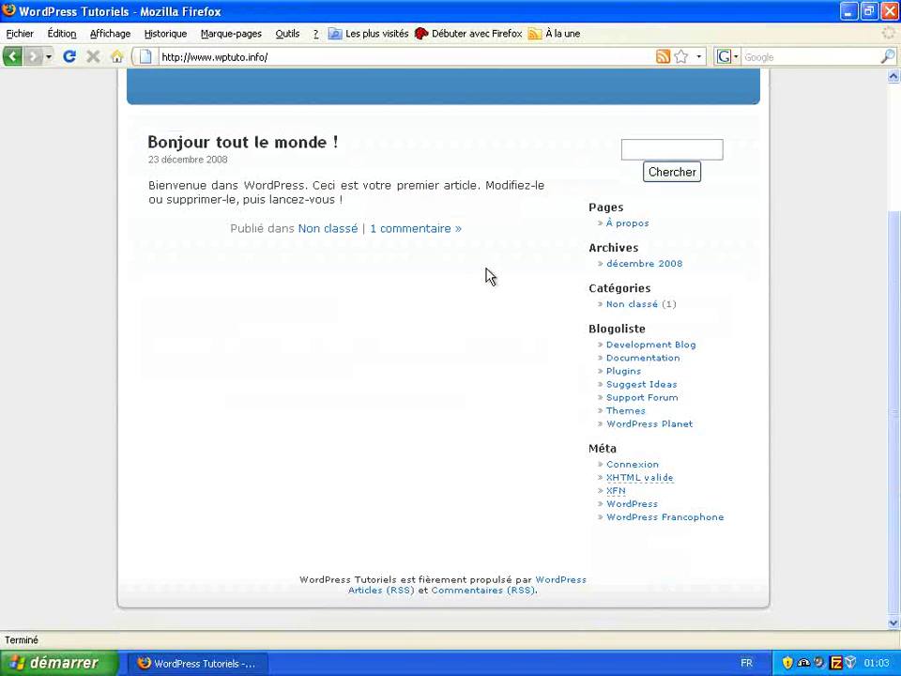
{"action": "scroll", "coordinate": [488, 275], "scroll_direction": "up", "scroll_amount": 3}
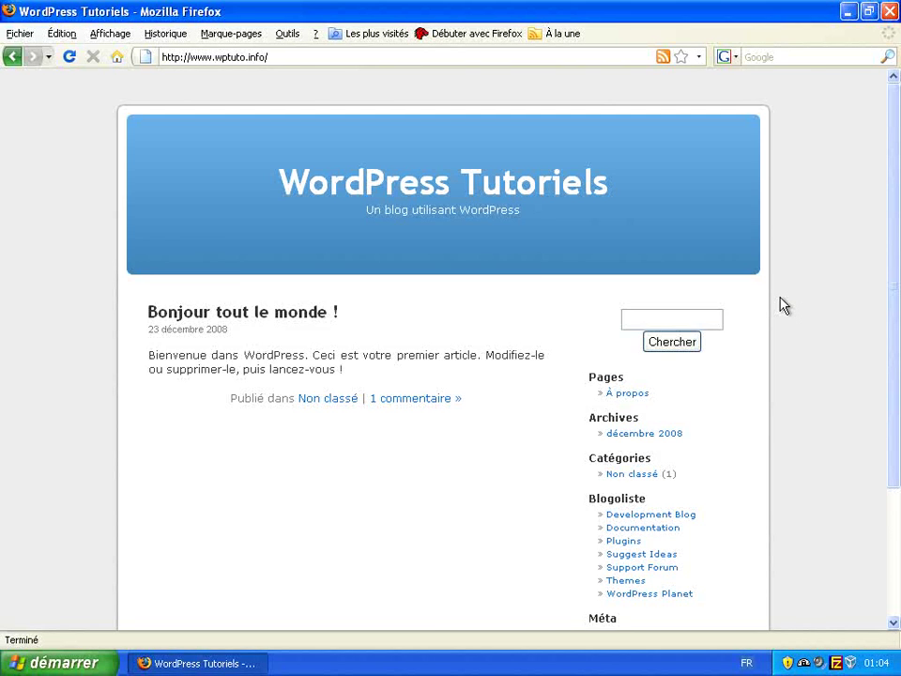
{"action": "scroll", "coordinate": [785, 305], "scroll_direction": "down", "scroll_amount": 1}
{"action": "scroll", "coordinate": [785, 305], "scroll_direction": "down", "scroll_amount": 3}
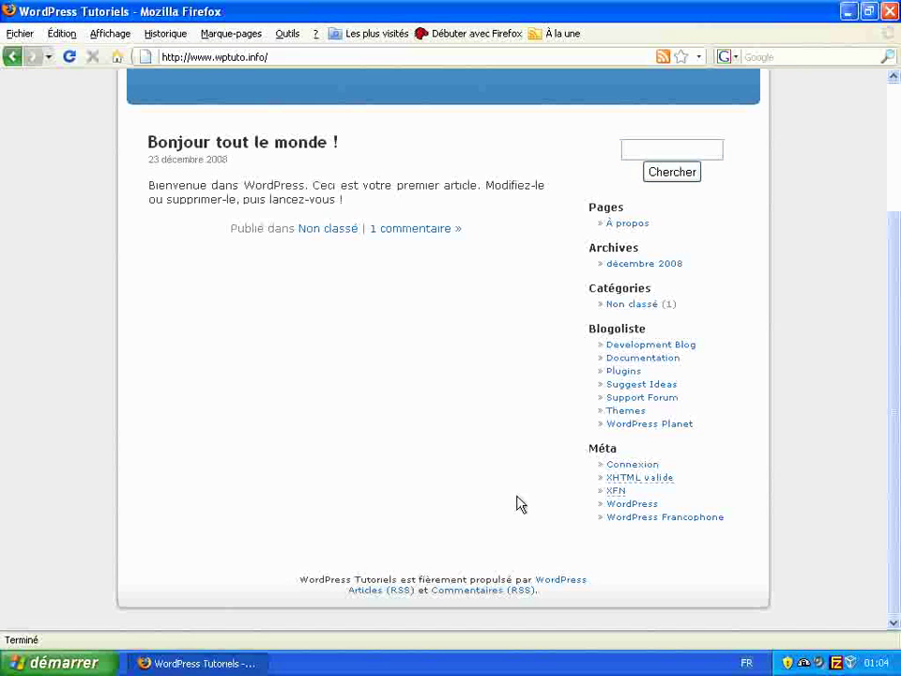
- Log in as admin from the blog, re-entering the new password after the first attempt is rejected
{"action": "left_click", "coordinate": [638, 464]}
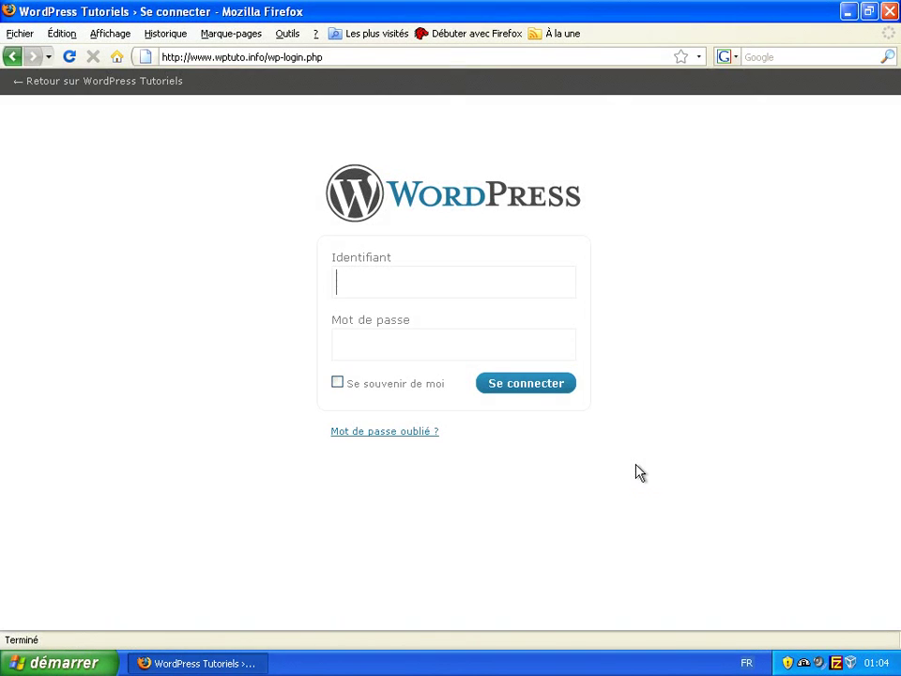
{"action": "type", "text": "admin"}
{"action": "key", "text": "Tab"}
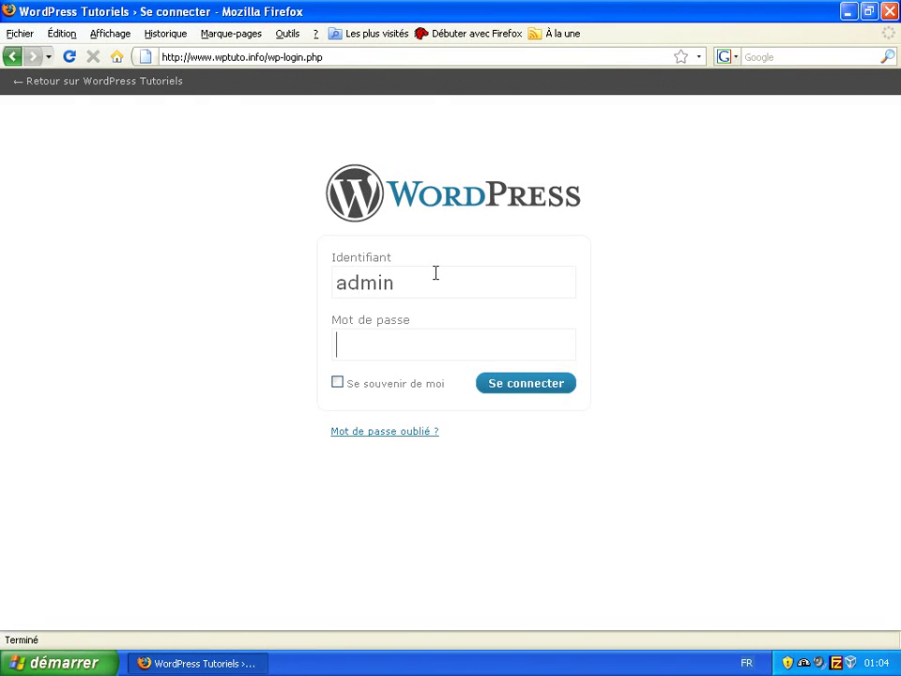
{"action": "type", "text": "***********"}
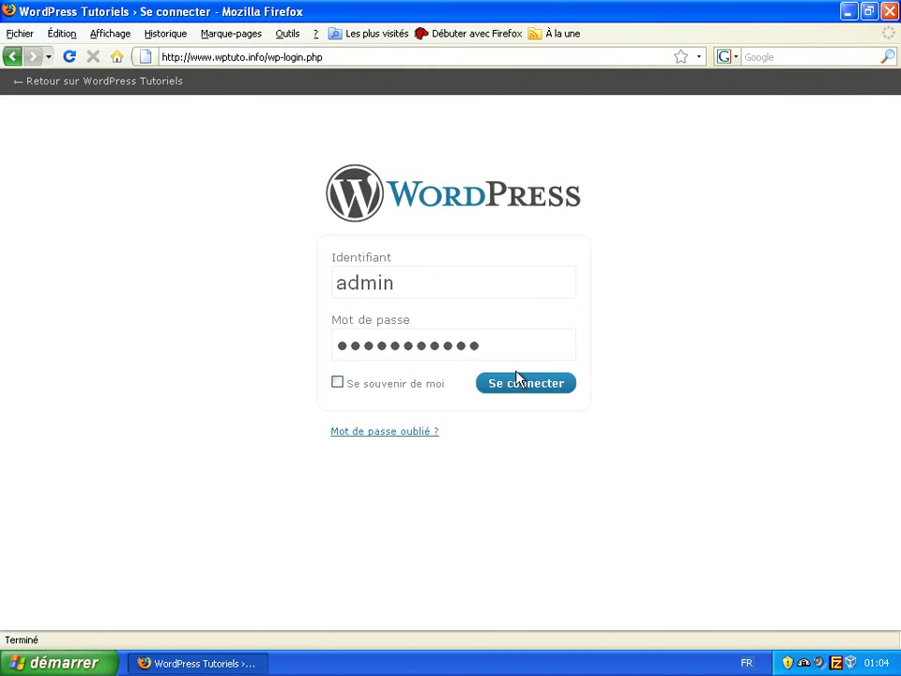
{"action": "left_click", "coordinate": [519, 384]}
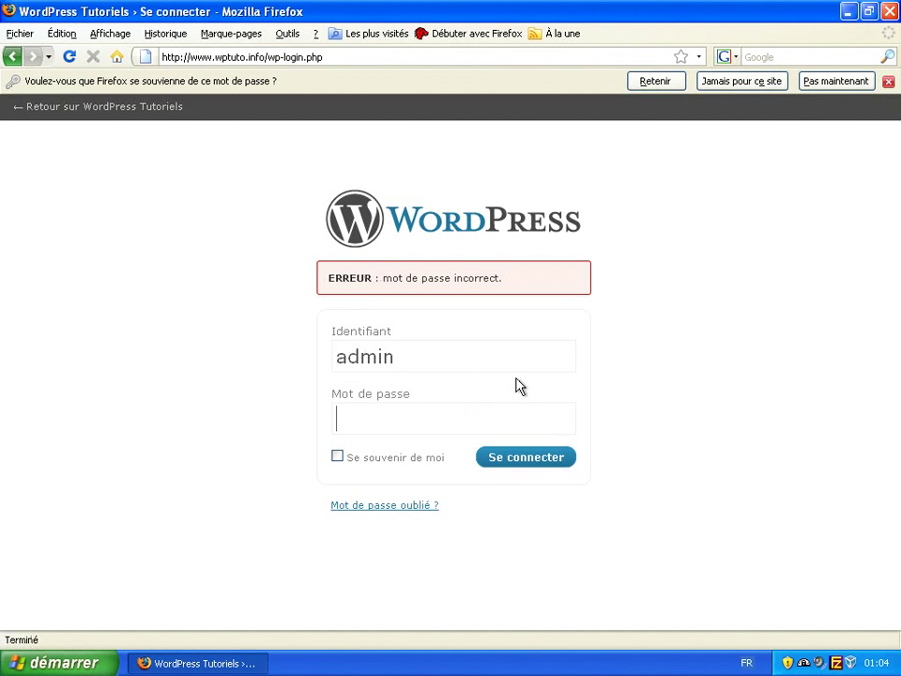
{"action": "type", "text": "***"}
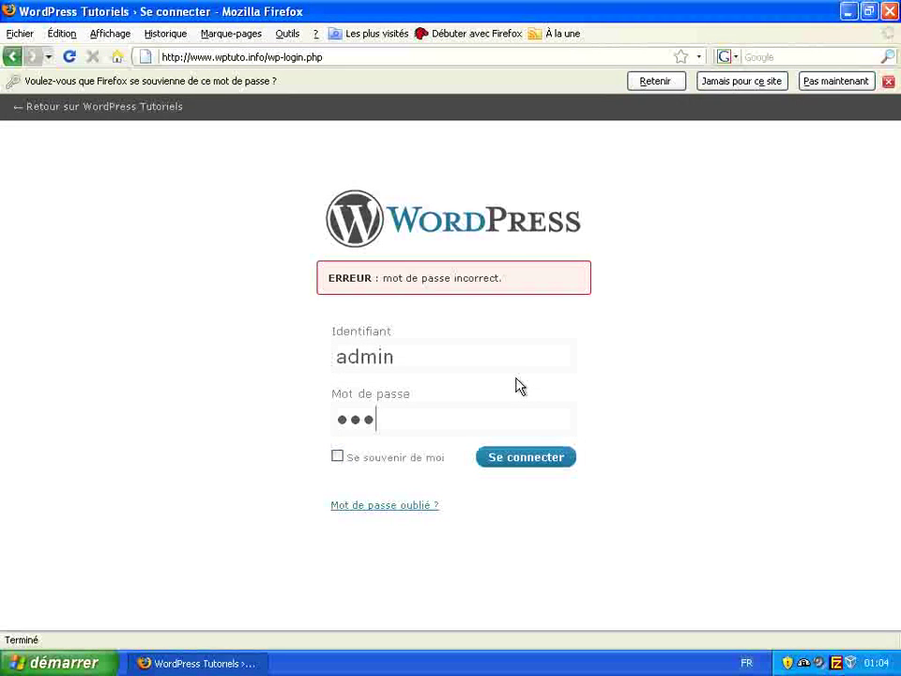
{"action": "type", "text": "********"}
{"action": "key", "text": "Return"}
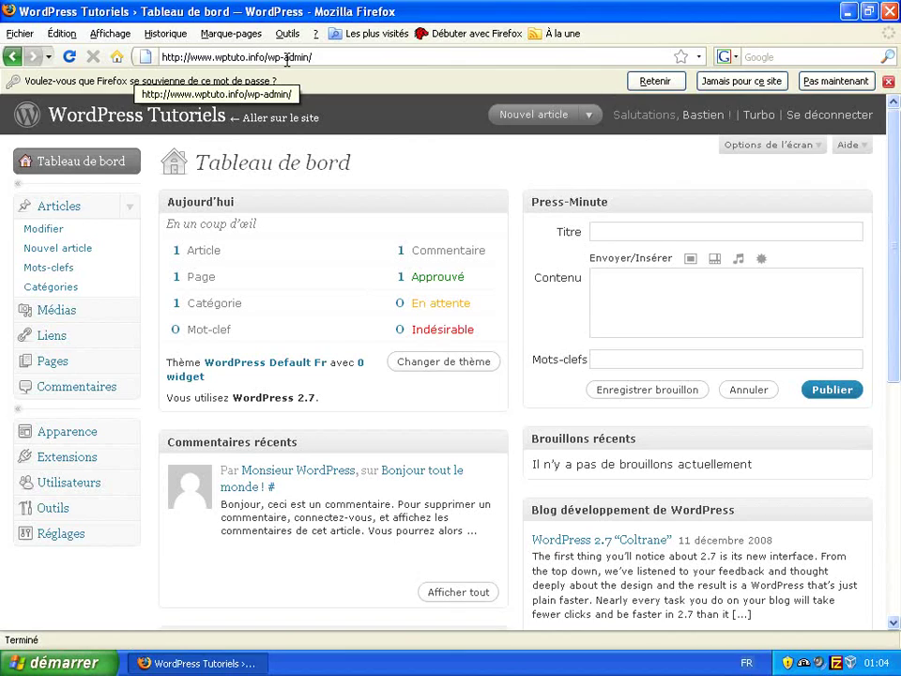
- Remove wp-admin/ from the address to view the blog front page while logged in
{"action": "left_click_drag", "start_coordinate": [269, 57], "coordinate": [366, 62]}
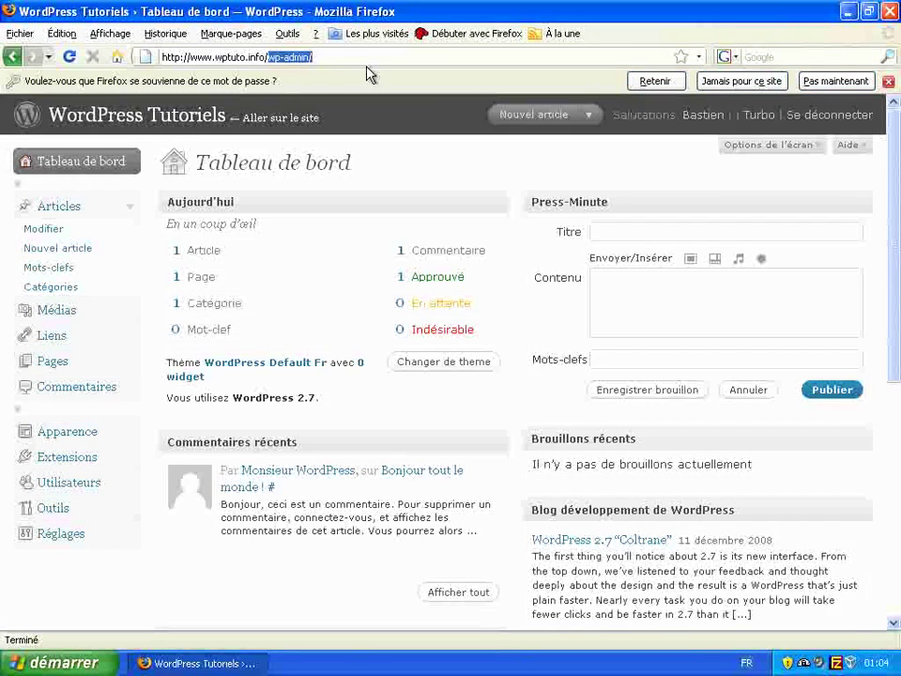
{"action": "key", "text": "BackSpace"}
{"action": "key", "text": "Return"}
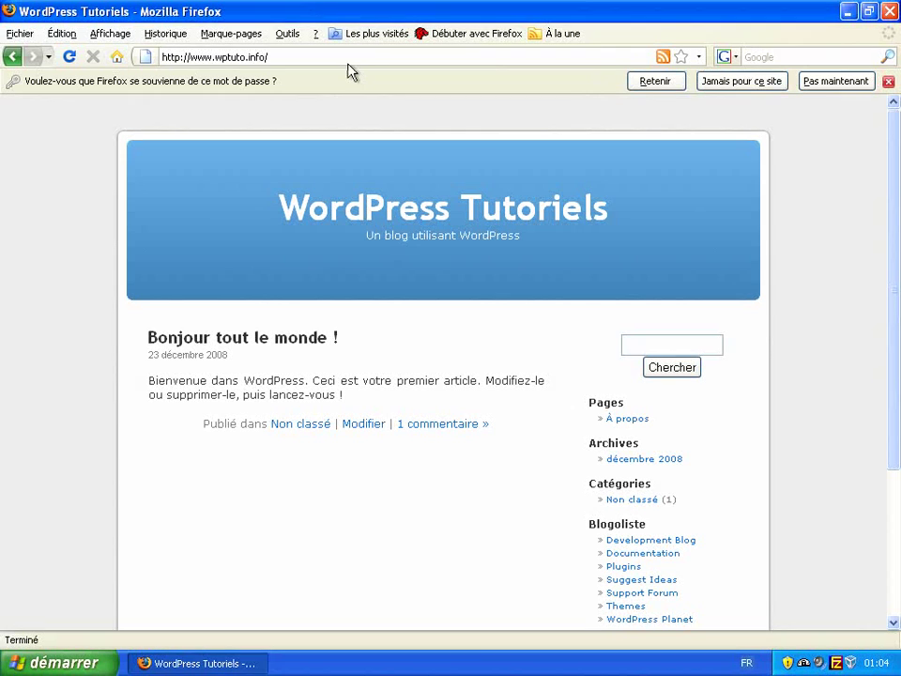
- Return to the dashboard by appending wp-admin/ to the address, then log out
{"action": "left_click", "coordinate": [353, 56]}
{"action": "left_click", "coordinate": [353, 57]}
{"action": "type", "text": "w"}
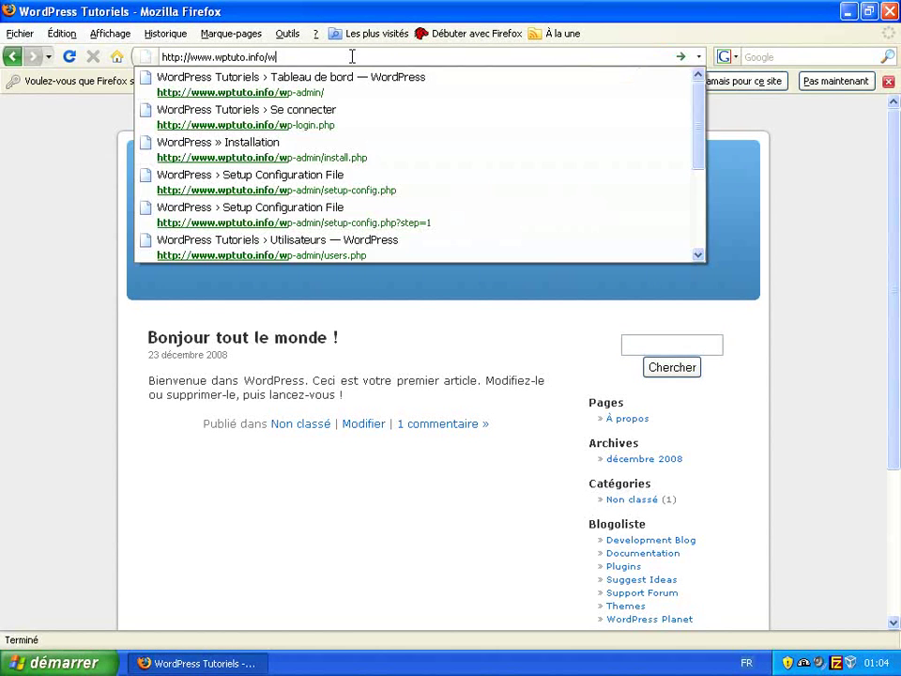
{"action": "type", "text": "p-ad"}
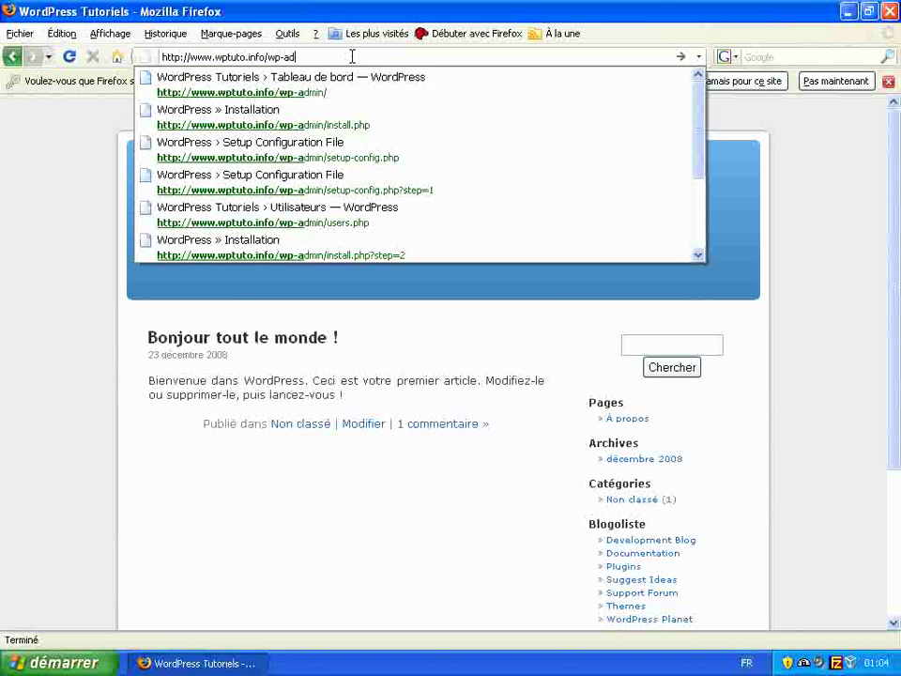
{"action": "type", "text": "min/"}
{"action": "key", "text": "Return"}
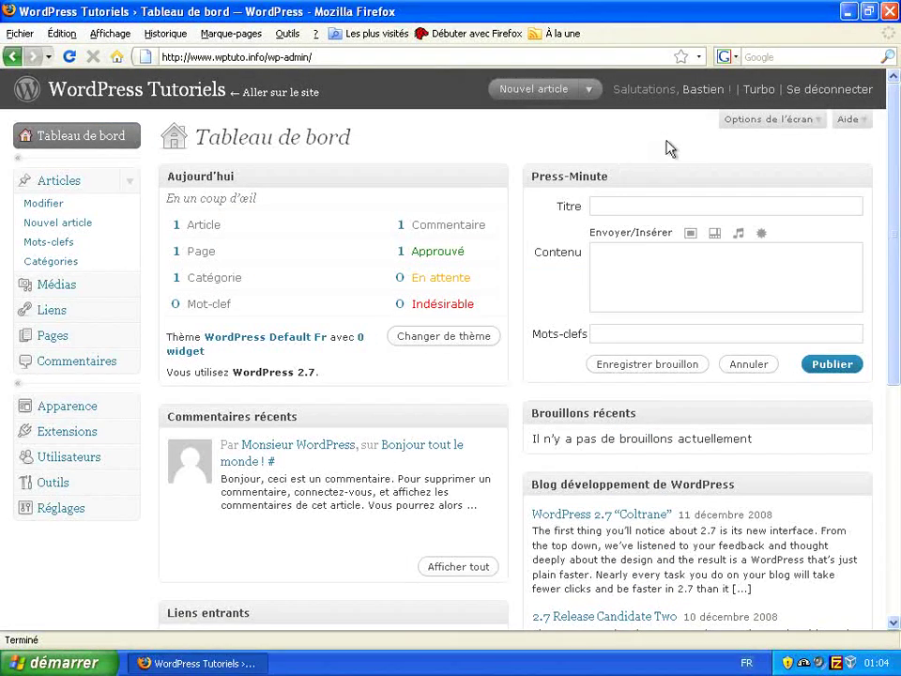
{"action": "left_click", "coordinate": [846, 92]}
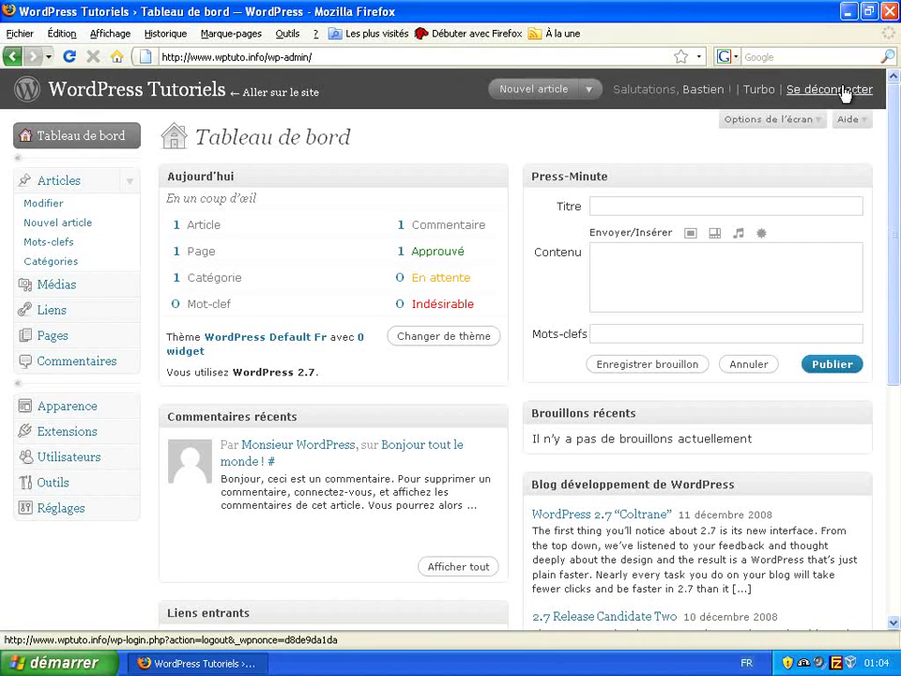